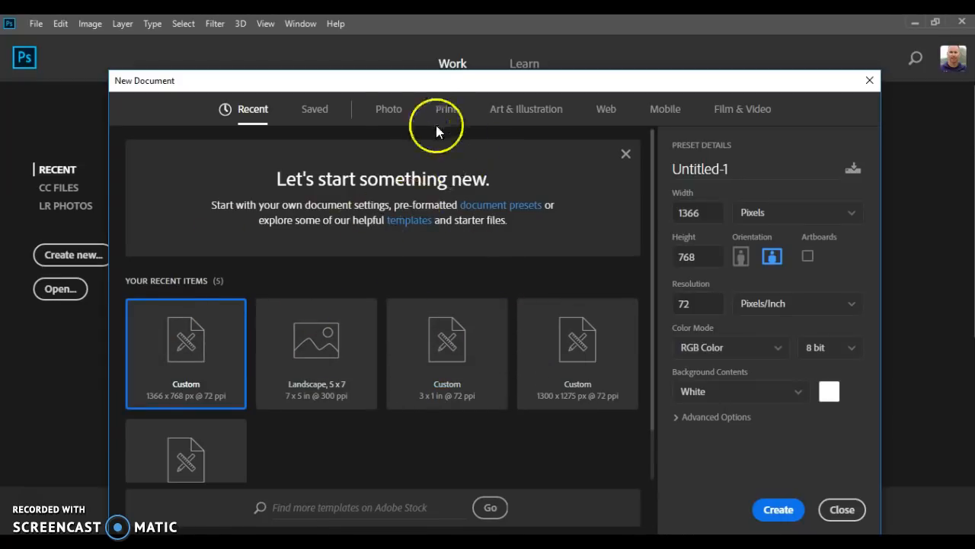
- Create a new document from the Photo preset Portrait, 8 x 10 at 300 ppi
click(401, 120)
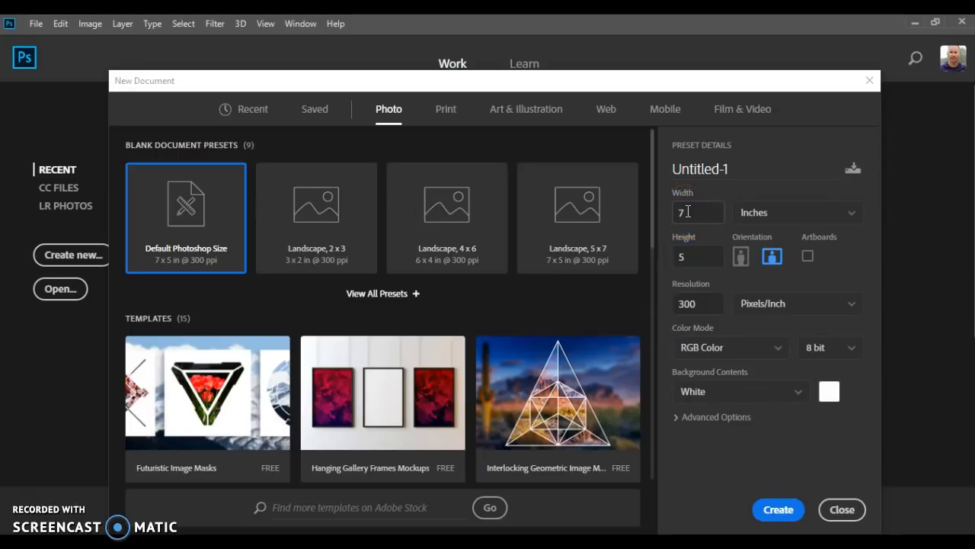
click(379, 292)
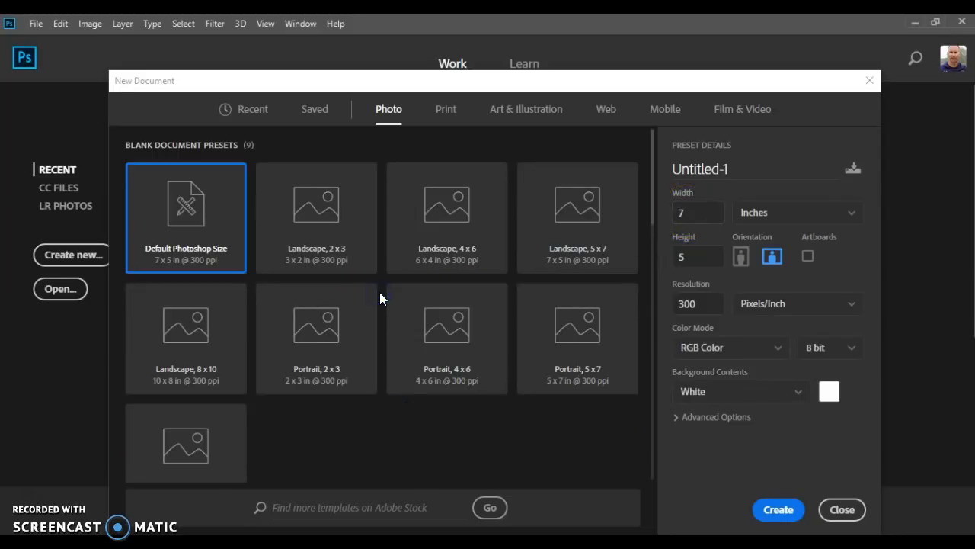
scroll(338, 439, down, 1)
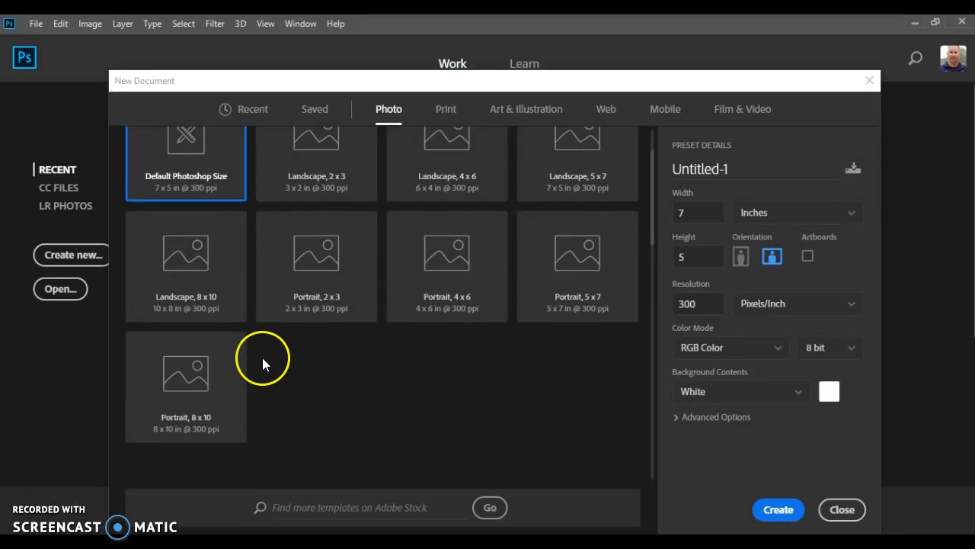
click(217, 396)
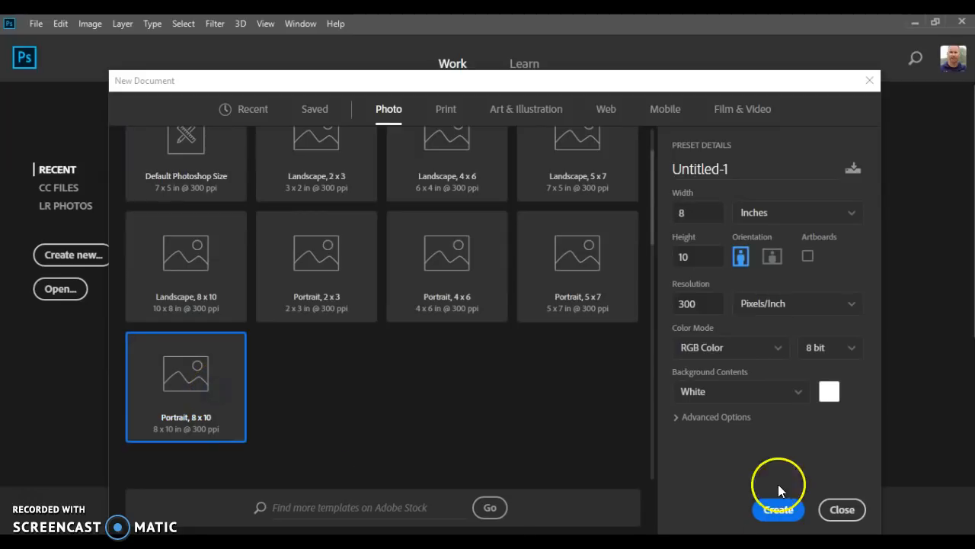
click(791, 510)
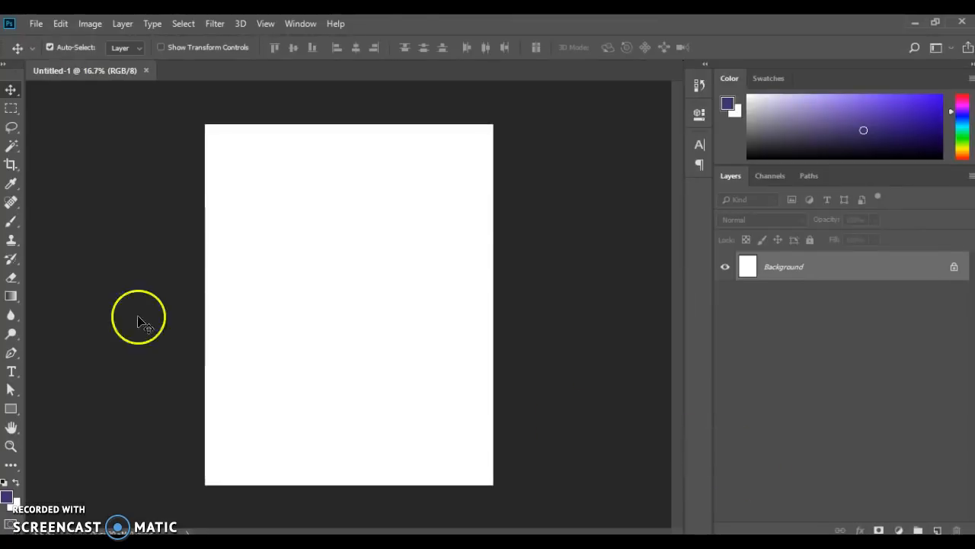
- Browse for an image to open in the mugs folder under 8th Grade Computers on the shared S: drive
click(36, 23)
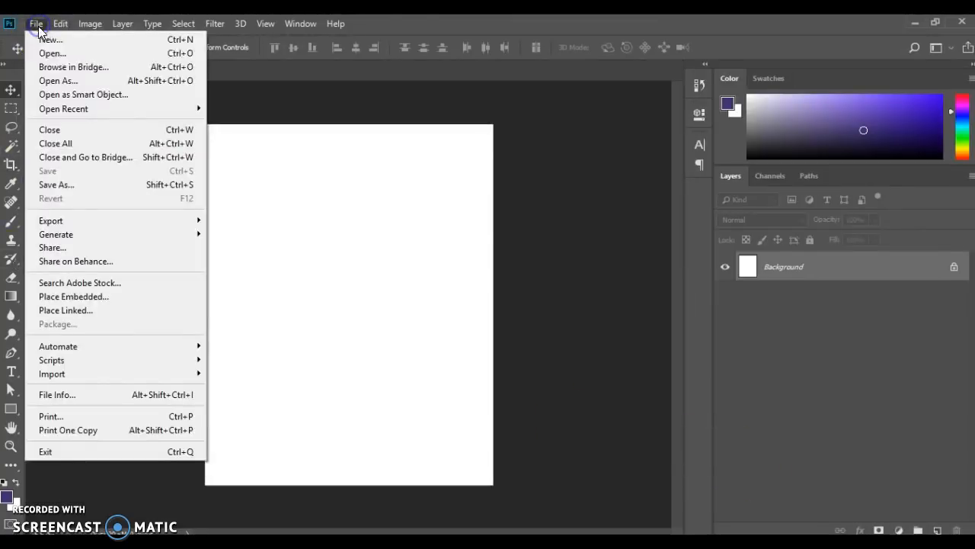
click(67, 54)
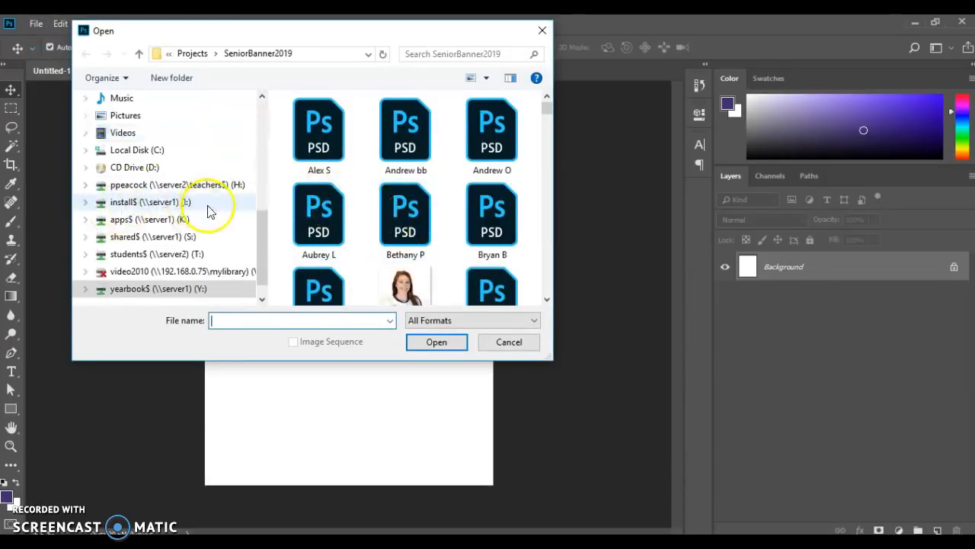
click(183, 236)
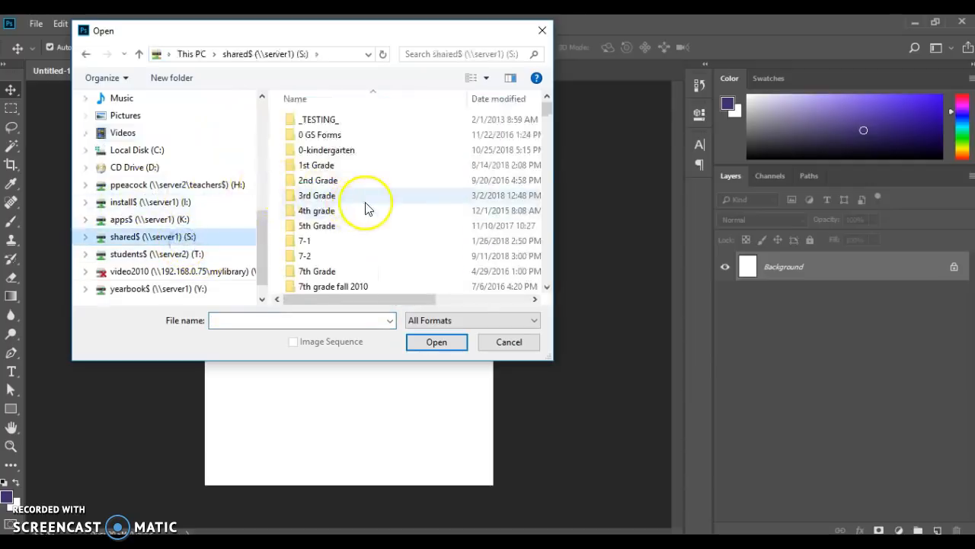
scroll(364, 221, down, 1)
scroll(364, 228, down, 1)
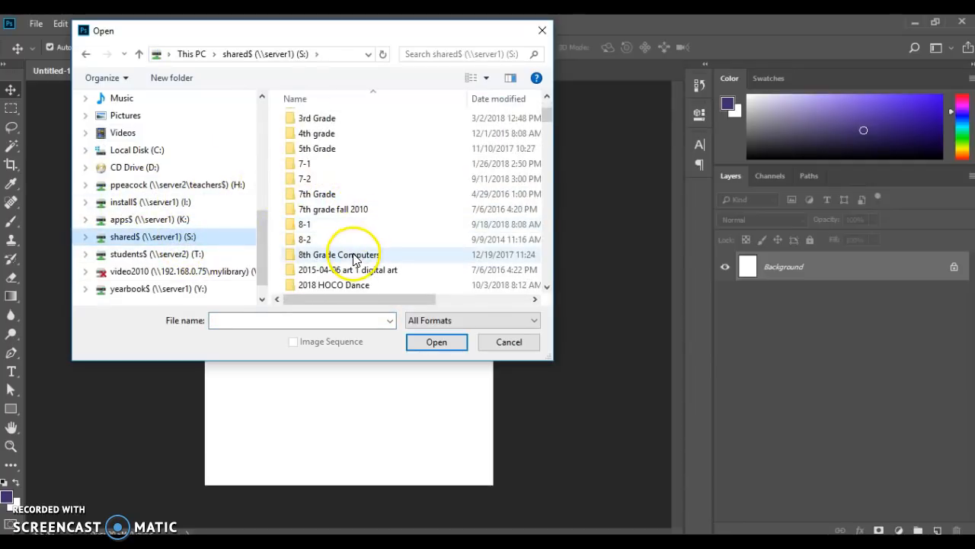
double_click(351, 255)
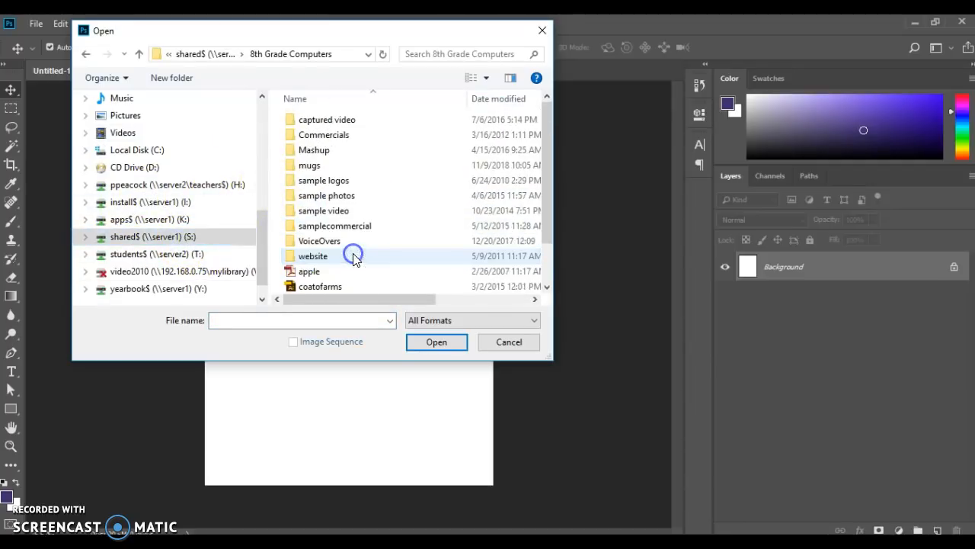
double_click(319, 173)
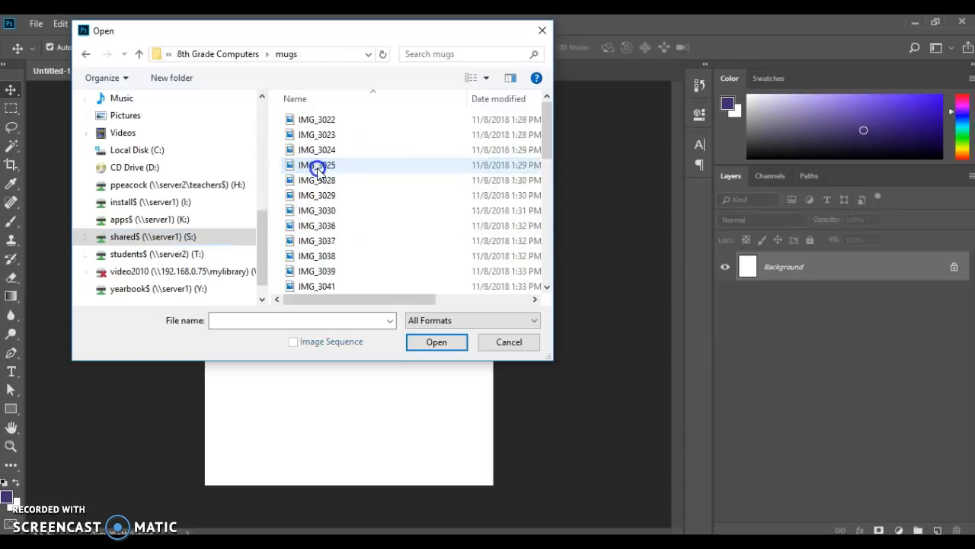
- Show the photos as thumbnails and open IMG_3072.JPG alongside the blank document
click(487, 77)
click(550, 61)
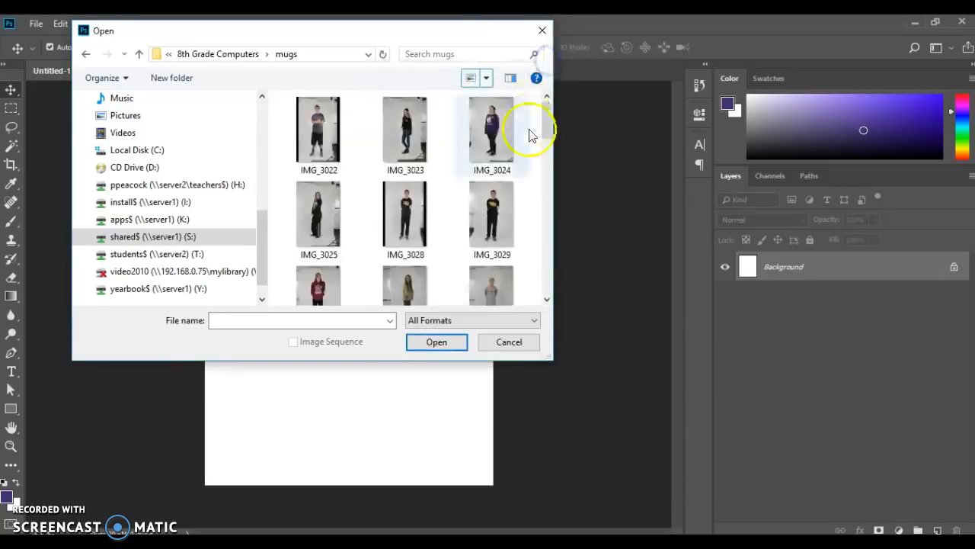
drag(546, 115, 499, 298)
click(333, 269)
click(423, 352)
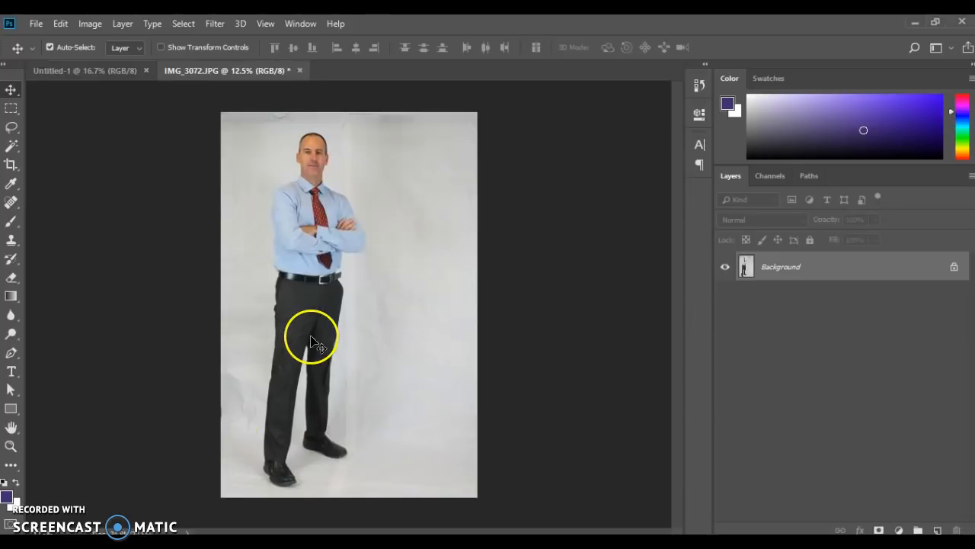
click(98, 76)
click(209, 72)
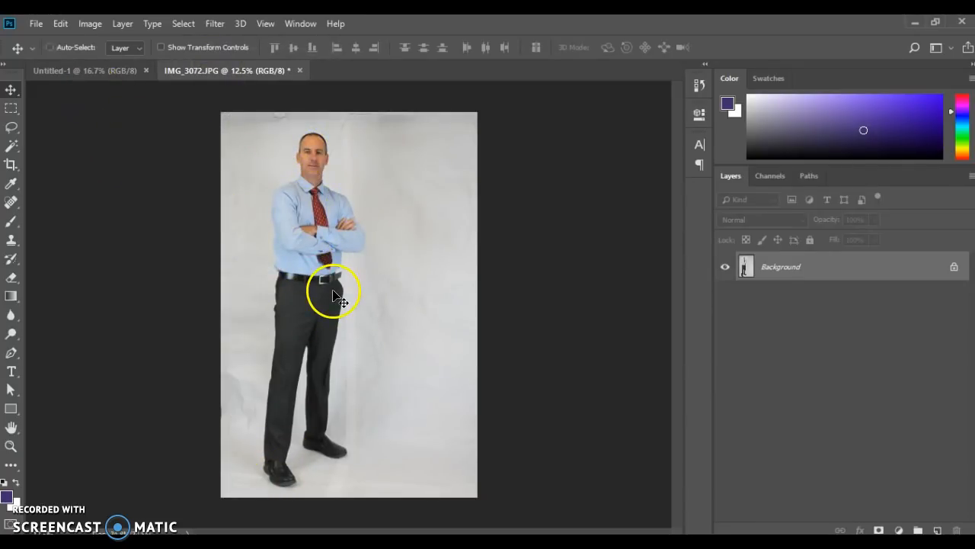
- Start a Pen tool path at the crotch and trace the inner edge of the front leg down to the trouser hem
key(ctrl+plus)
key(ctrl+plus)
key(ctrl+plus)
scroll(409, 338, down, 4)
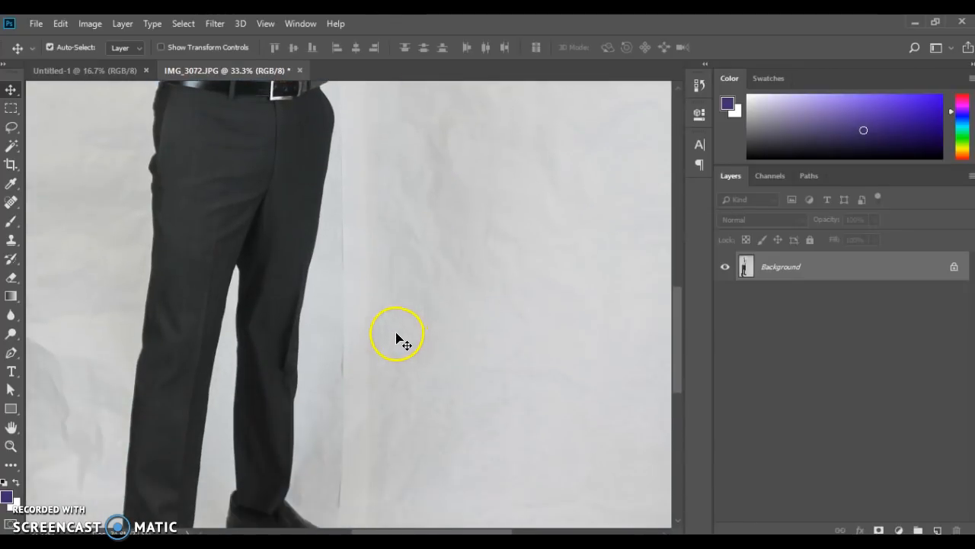
scroll(396, 337, down, 3)
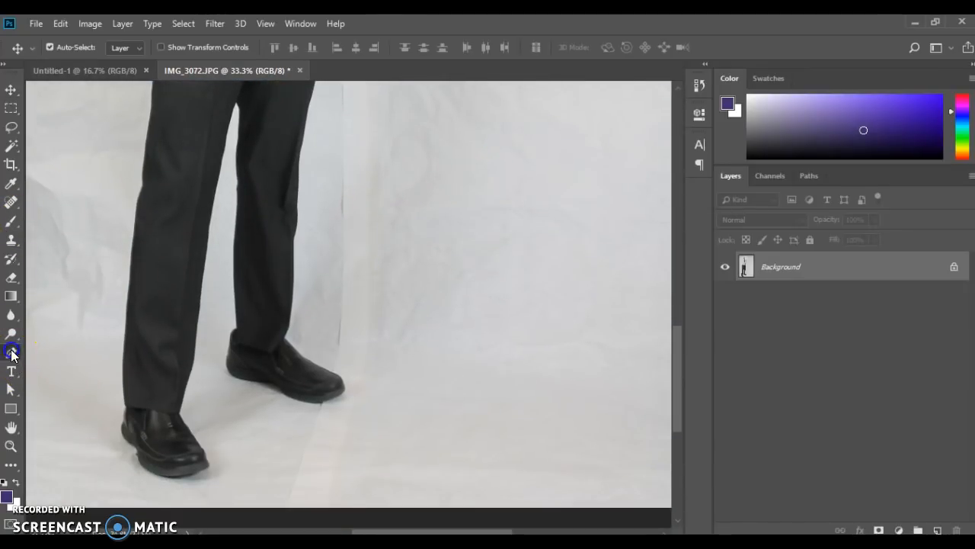
click(11, 352)
click(236, 102)
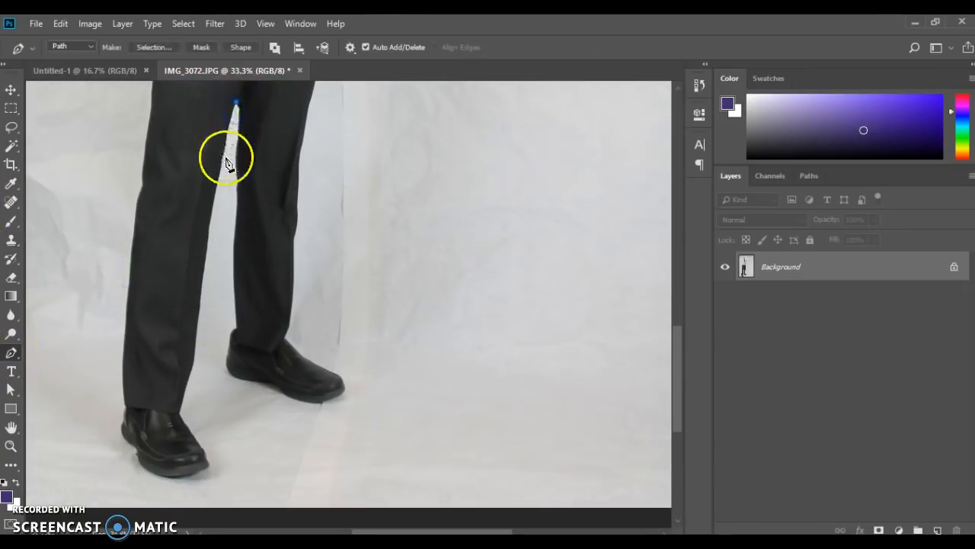
click(218, 182)
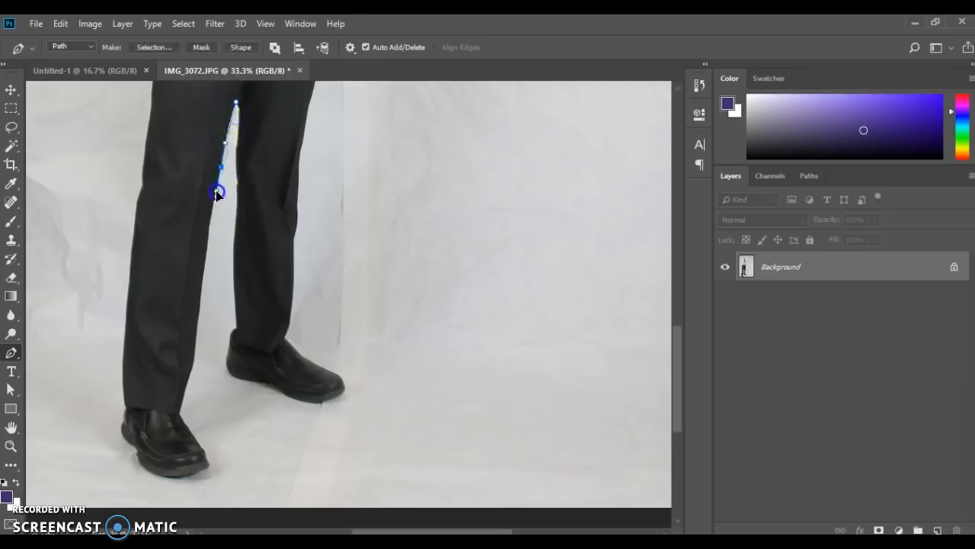
click(208, 250)
drag(198, 315, 198, 327)
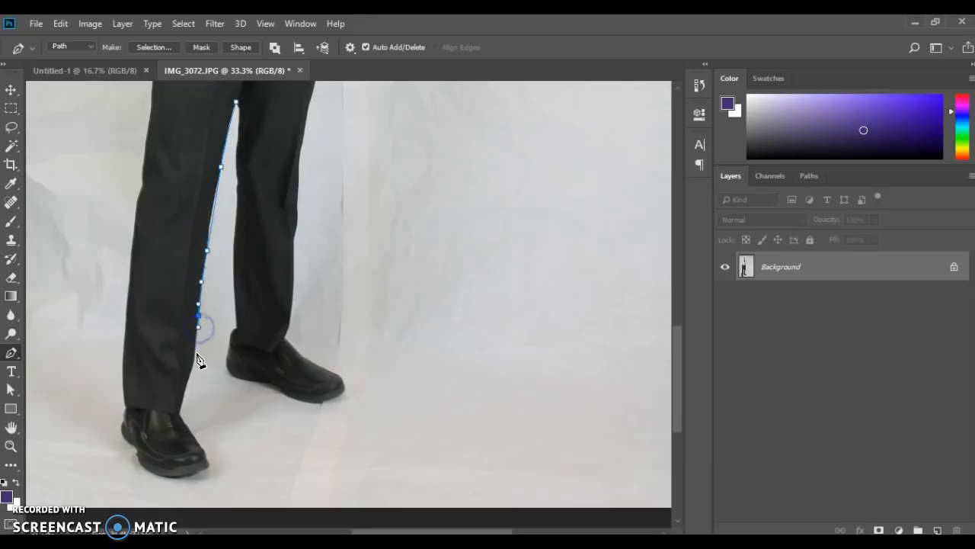
click(188, 379)
drag(181, 412, 182, 421)
- Continue the path around the sole and heel of the front shoe up to the outer trouser hem
click(181, 478)
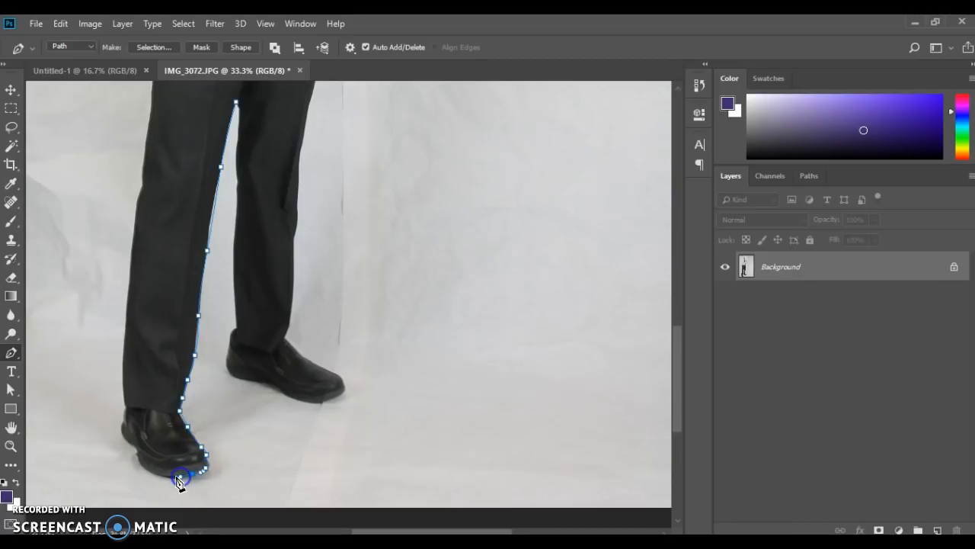
click(139, 457)
click(132, 447)
click(124, 436)
click(124, 420)
click(126, 405)
- Continue the path up the outer edge of the front leg, past the pocket and belt, to the shirt
drag(130, 292, 139, 242)
click(139, 197)
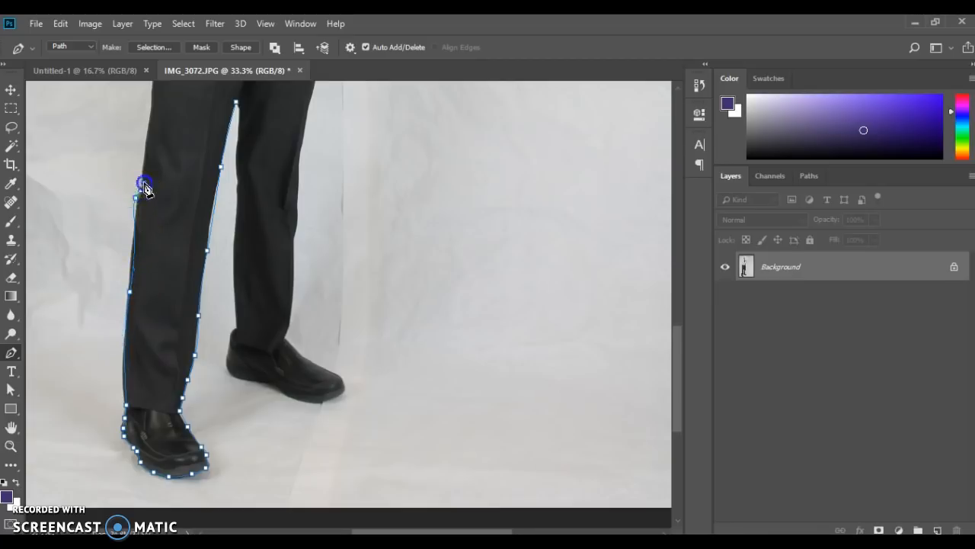
scroll(146, 187, up, 3)
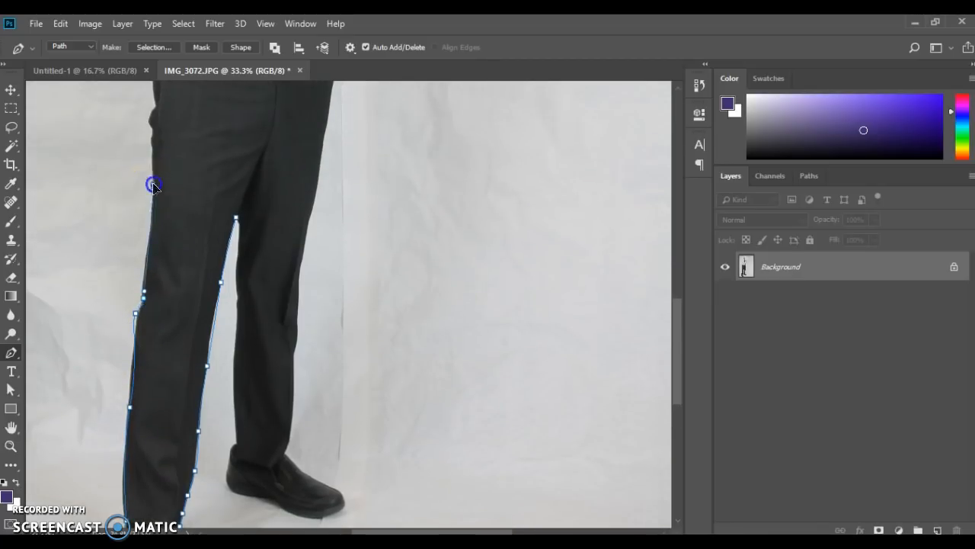
drag(155, 162, 153, 137)
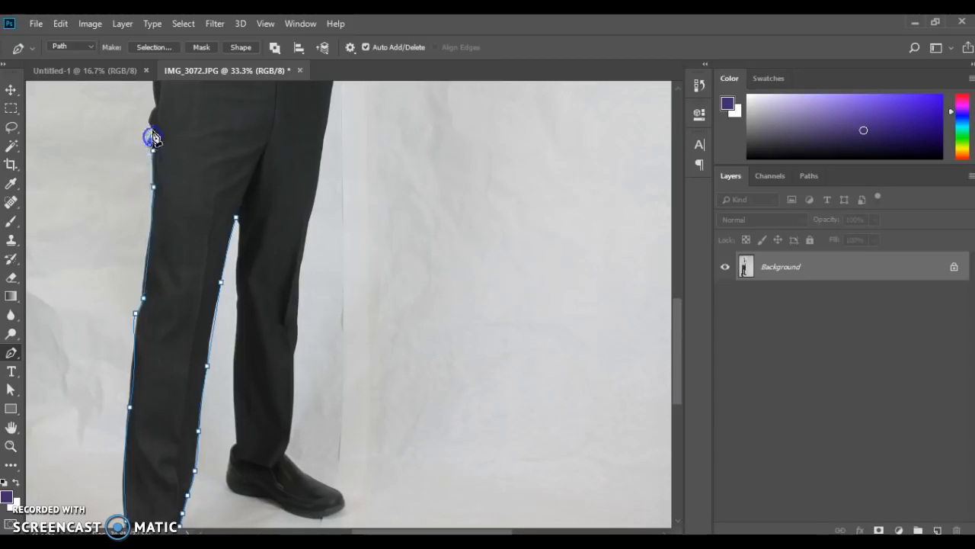
scroll(179, 144, up, 2)
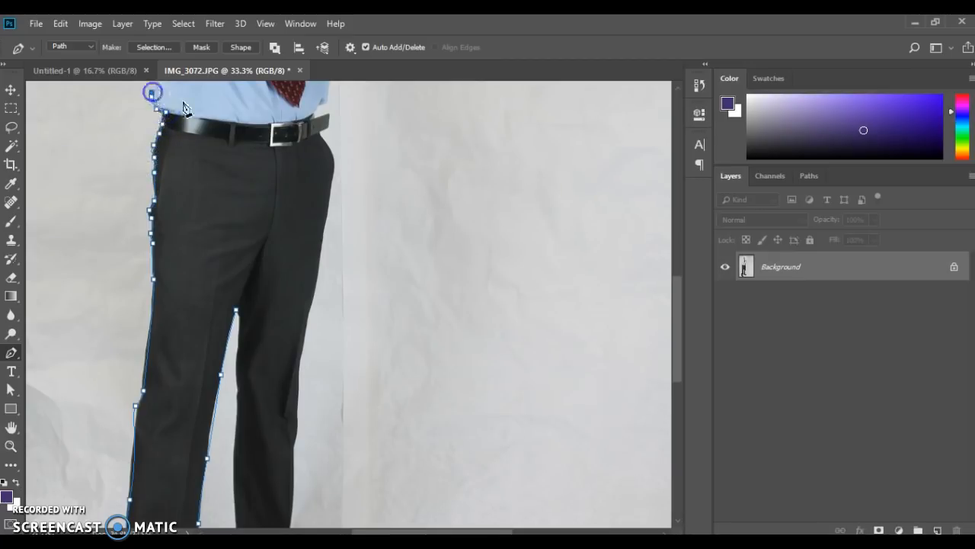
- Extend the path up the side of the shirt, along the upper arm and over the shoulder toward the collar
scroll(183, 107, up, 2)
drag(146, 111, 149, 103)
scroll(149, 103, up, 1)
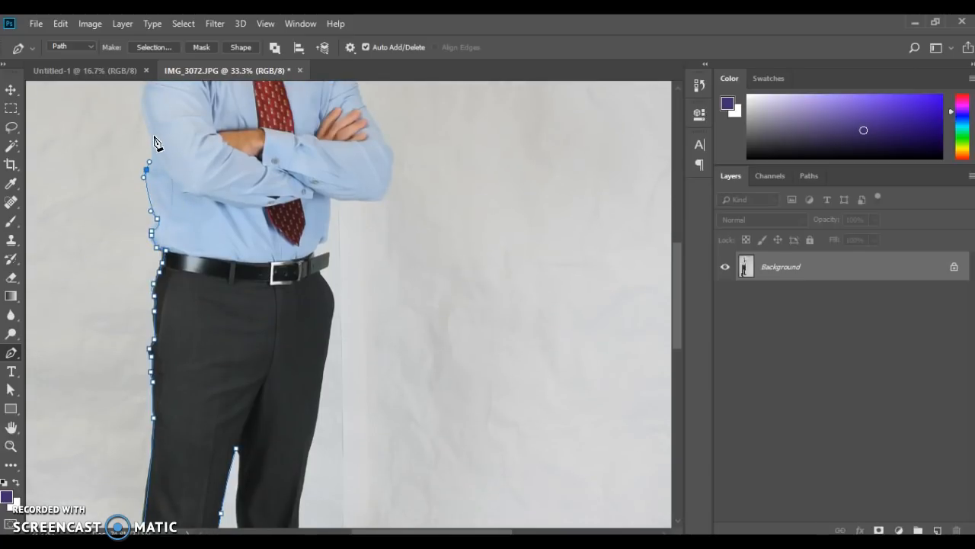
drag(140, 102, 143, 98)
scroll(158, 134, up, 3)
drag(148, 141, 177, 133)
scroll(163, 94, up, 1)
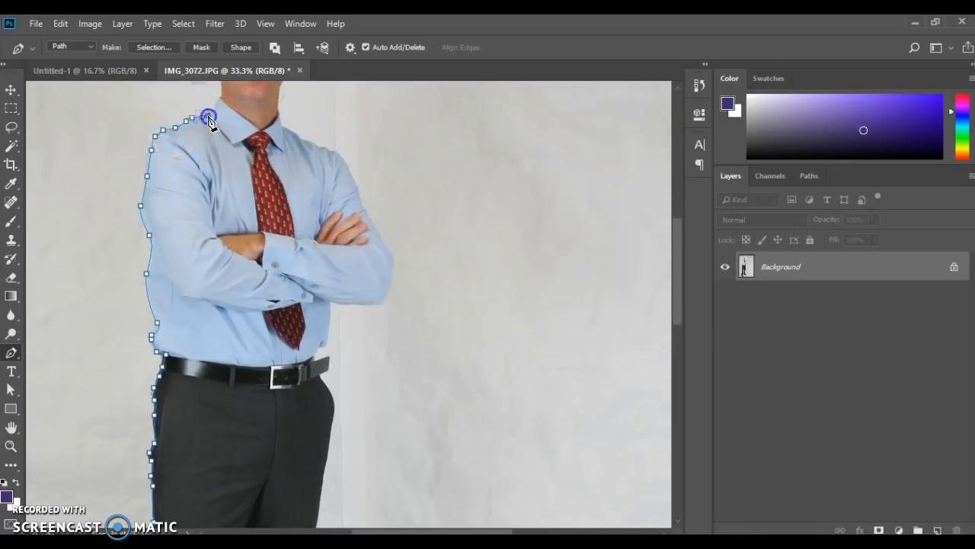
- Zoom in to 66.7% and continue the path along the shirt collar to the base of the neck
key(ctrl+plus)
scroll(198, 114, up, 7)
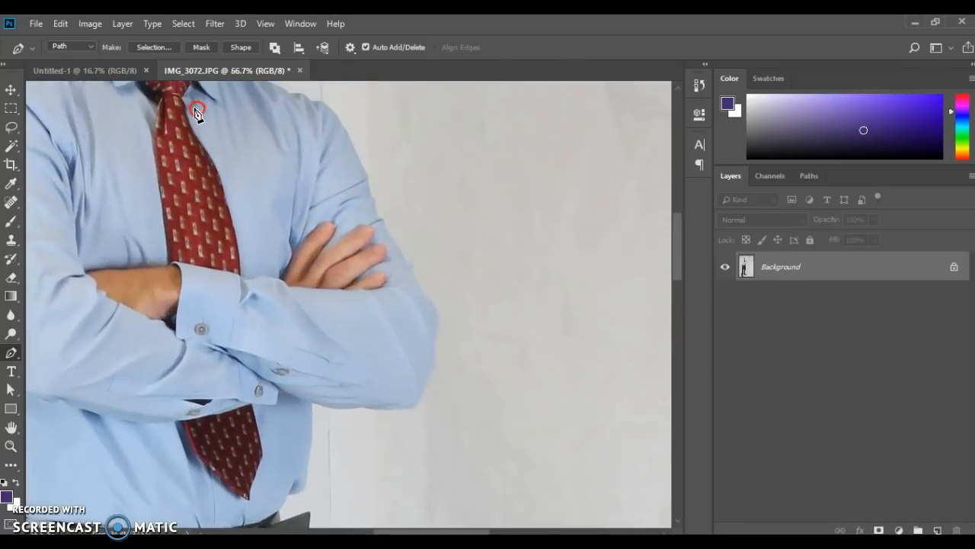
drag(470, 531, 433, 531)
click(292, 171)
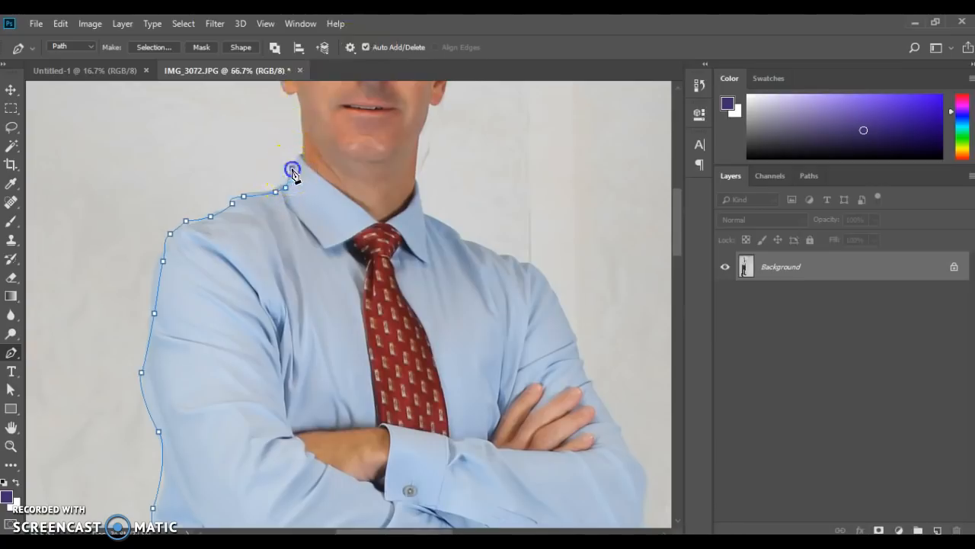
click(301, 150)
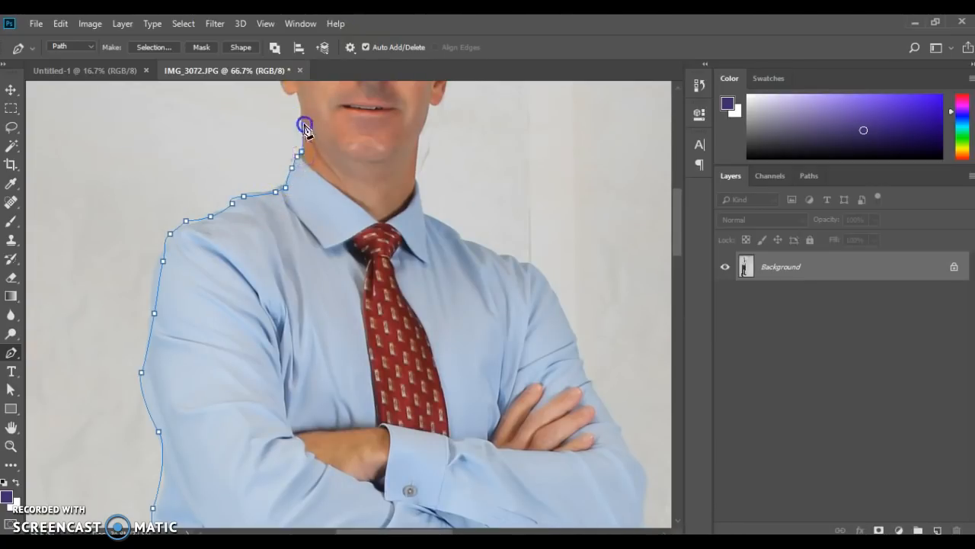
- Trace the path up the jaw and around the first ear to where it meets the hair
scroll(299, 106, up, 2)
click(295, 140)
click(279, 122)
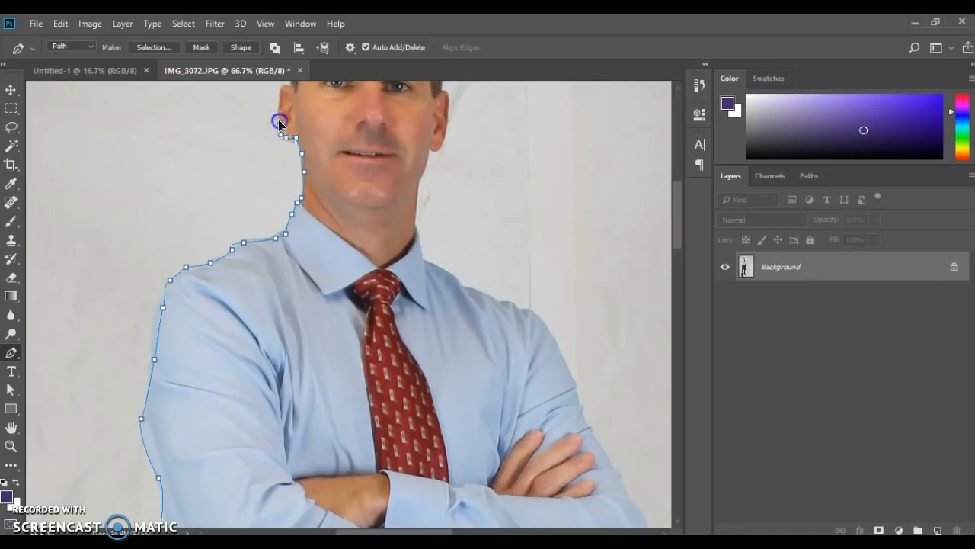
click(278, 105)
click(281, 87)
click(290, 84)
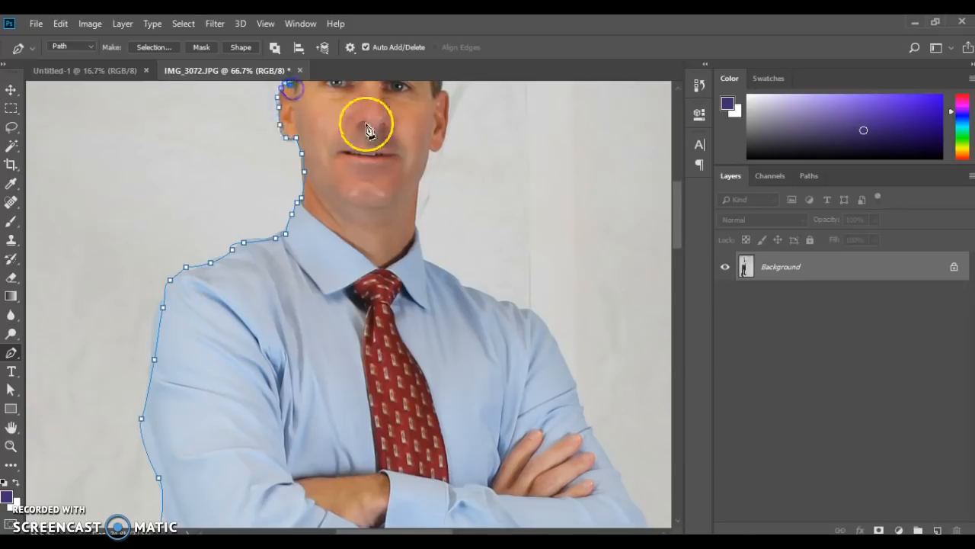
- Continue the path with closely spaced points up the side of the head to the start of the crown
scroll(338, 145, up, 5)
click(293, 212)
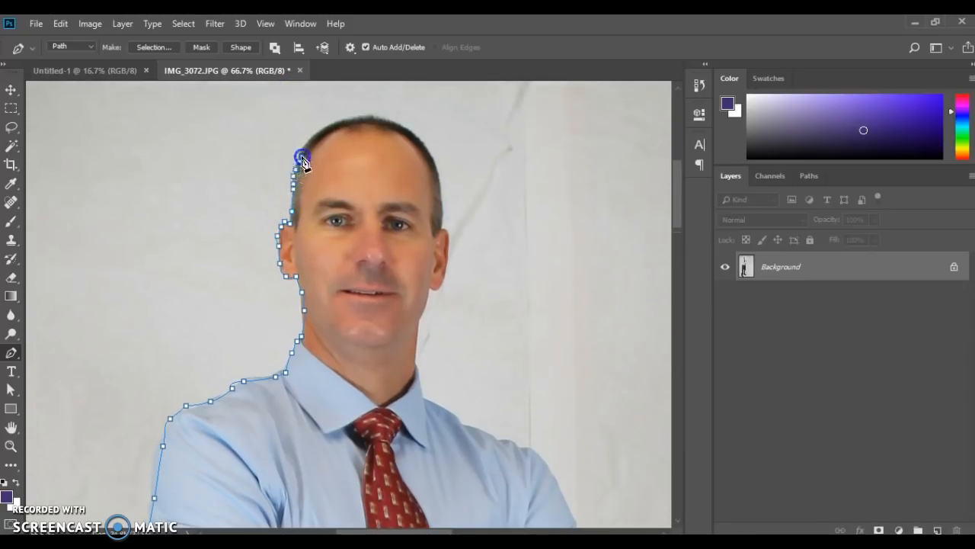
click(307, 143)
click(315, 135)
click(322, 130)
click(329, 125)
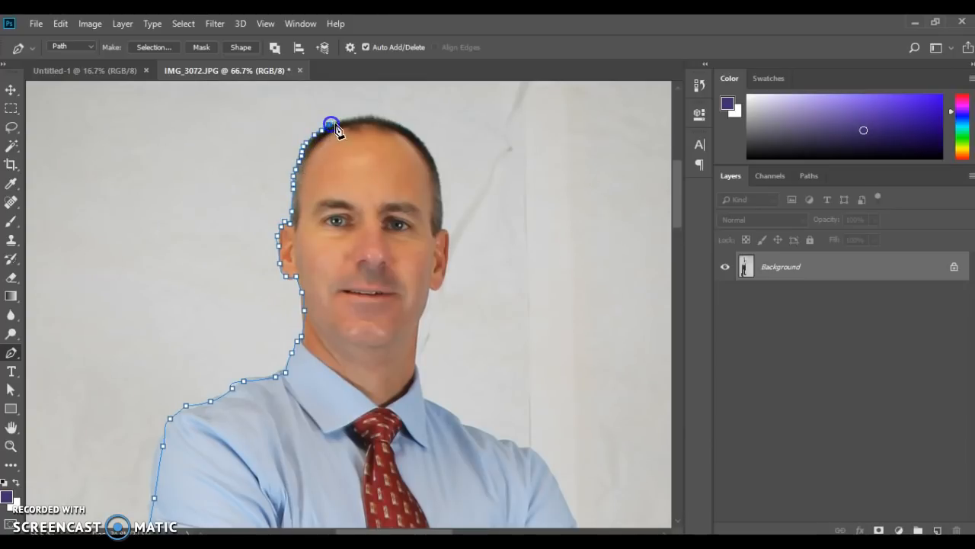
- Continue the path with closely spaced points over the crown and down the far side of the head
click(389, 123)
click(399, 125)
click(408, 128)
click(425, 145)
click(430, 153)
click(435, 165)
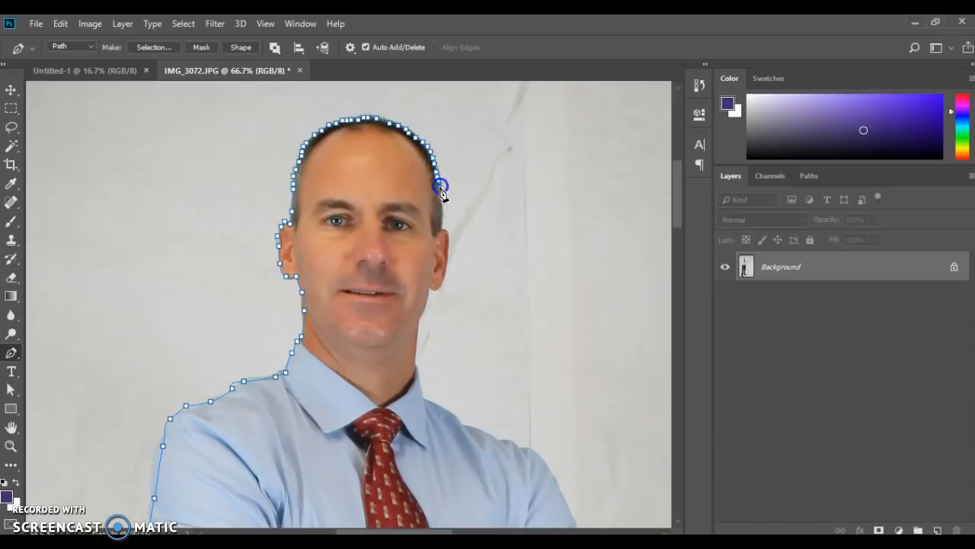
- Trace the path around the second ear and down the jaw and neck to the shirt collar
click(449, 239)
click(449, 258)
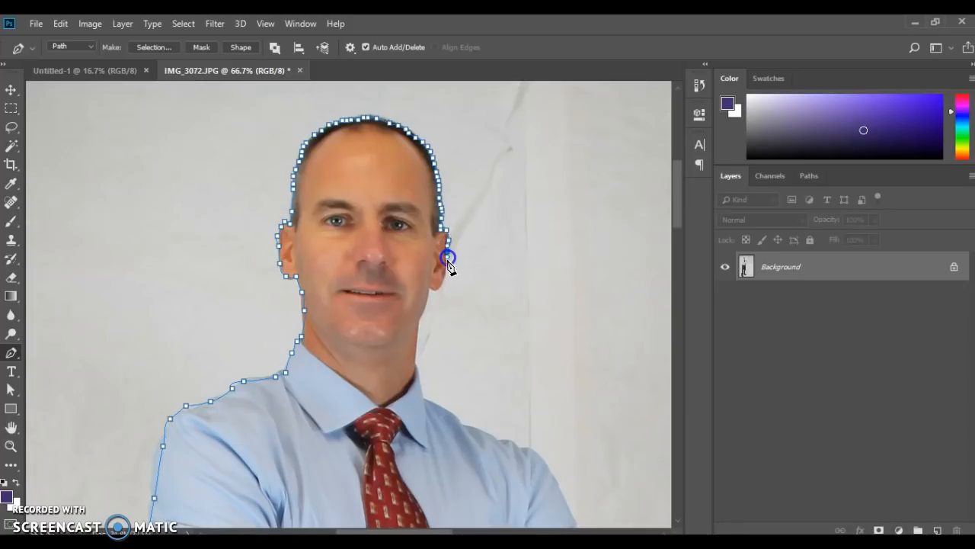
click(449, 270)
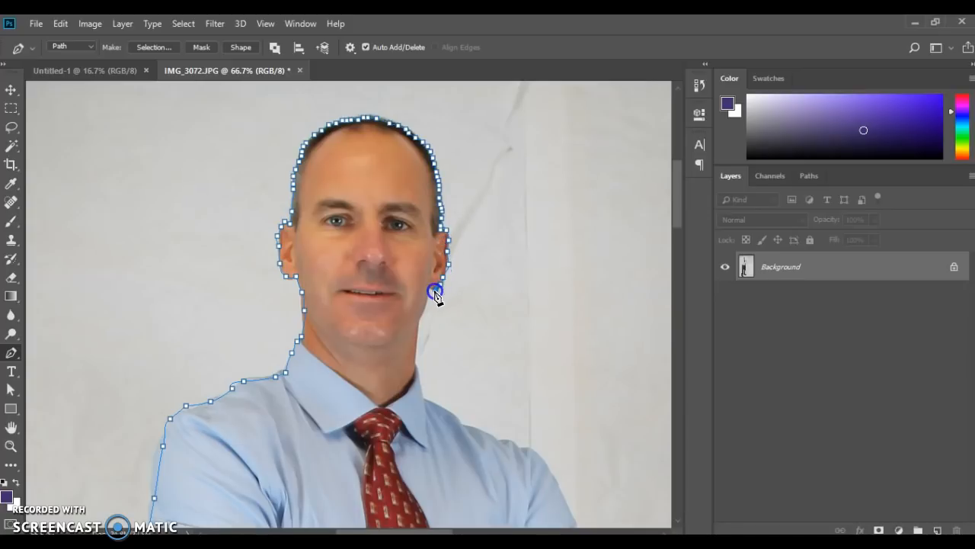
click(424, 308)
click(415, 331)
click(415, 349)
click(415, 363)
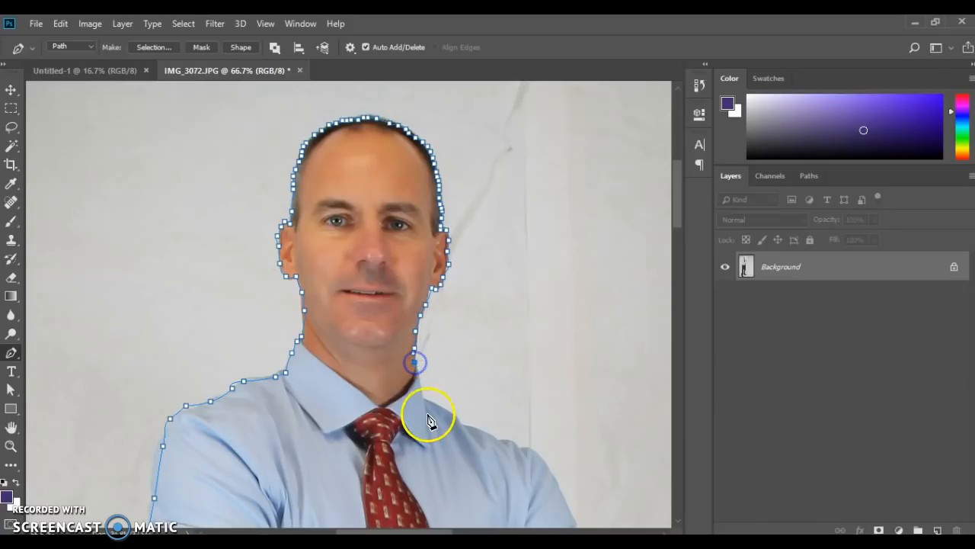
- Extend the path down the collar and along the second shoulder, with the view at 50%
click(421, 392)
click(459, 416)
click(472, 425)
click(484, 431)
key(ctrl+minus)
click(461, 407)
- Trace the path down the upper arm, around the elbow and along the underside of the folded forearm
drag(497, 424, 550, 514)
scroll(520, 447, down, 1)
scroll(541, 461, down, 1)
scroll(568, 487, down, 1)
click(533, 514)
click(516, 516)
click(504, 516)
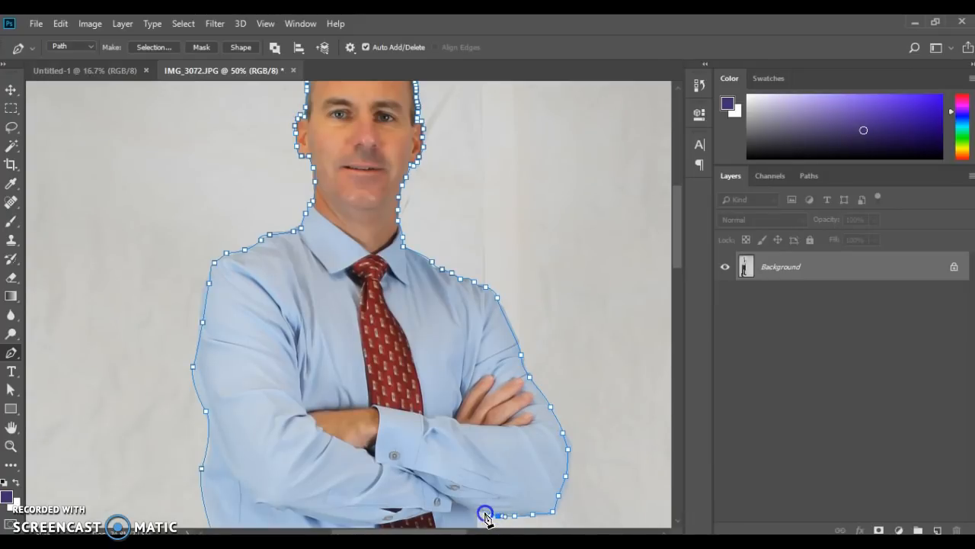
- Continue the path from beneath the forearm down the side of the shirt to the belt
scroll(555, 442, down, 3)
click(475, 450)
click(472, 461)
click(468, 477)
click(462, 491)
click(452, 501)
- Trace the path around the protruding belt end and down over the hip of the trousers
scroll(459, 504, down, 2)
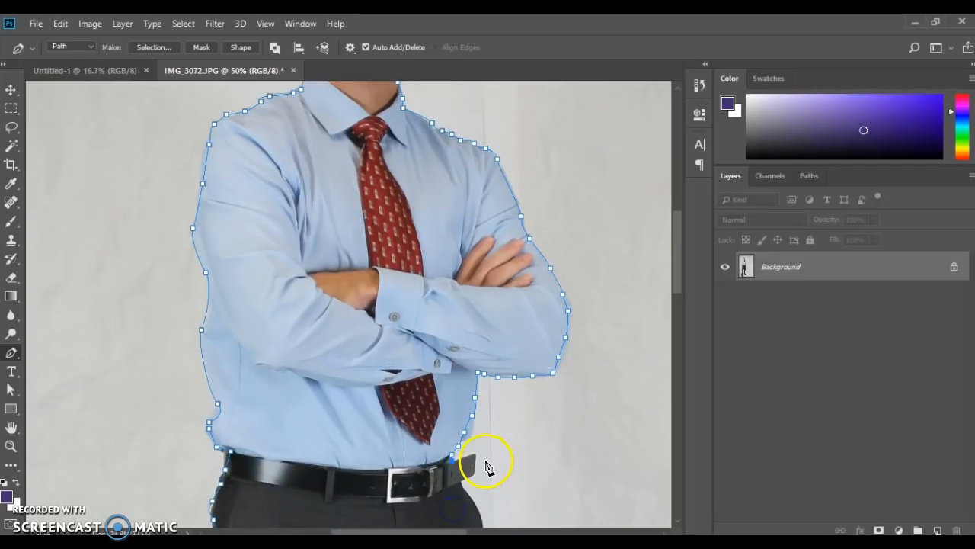
click(469, 456)
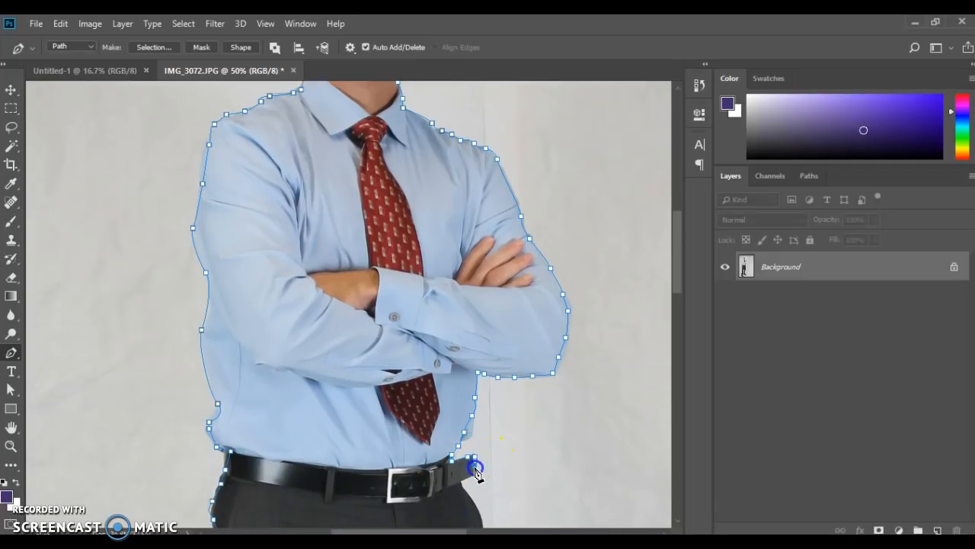
click(471, 501)
scroll(527, 503, down, 2)
click(481, 483)
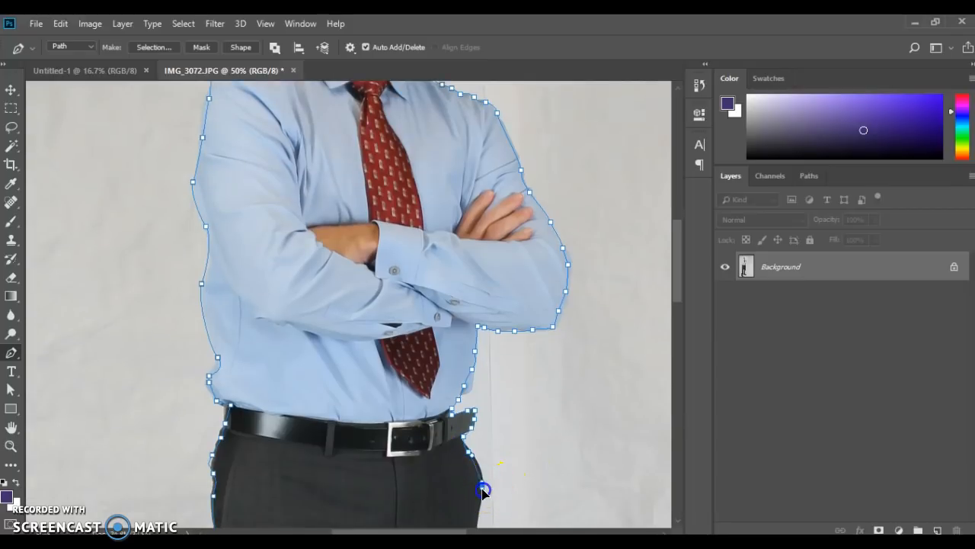
- Extend the path down the outer edge of the second trouser leg to below the knee, with the view at 33.3%
scroll(485, 480, down, 5)
key(ctrl+minus)
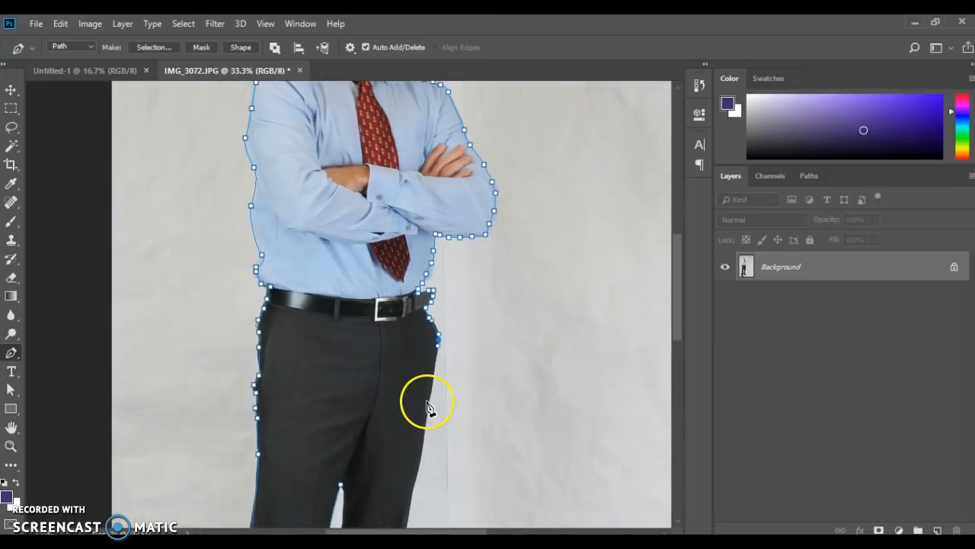
drag(425, 415, 423, 436)
click(413, 491)
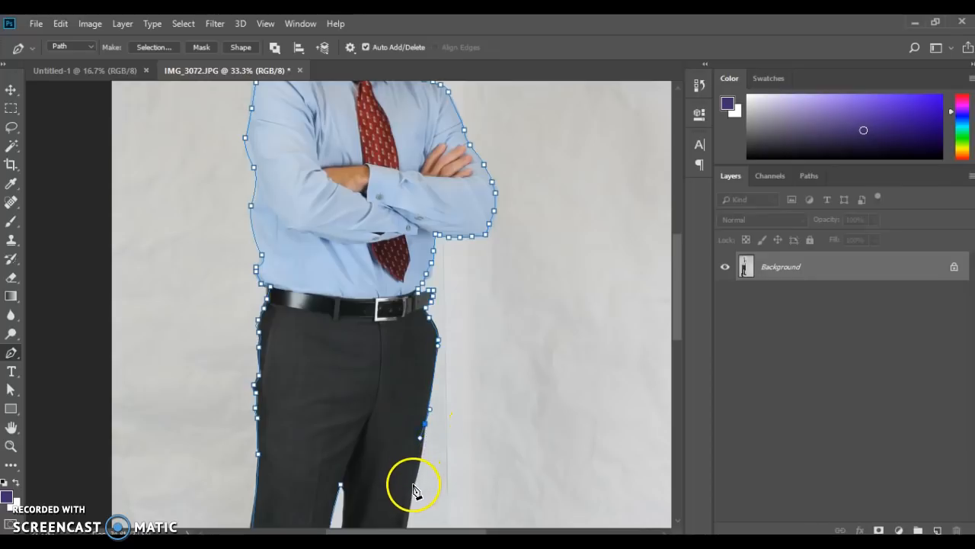
scroll(425, 459, down, 4)
scroll(423, 459, down, 2)
drag(401, 445, 402, 460)
scroll(424, 457, down, 4)
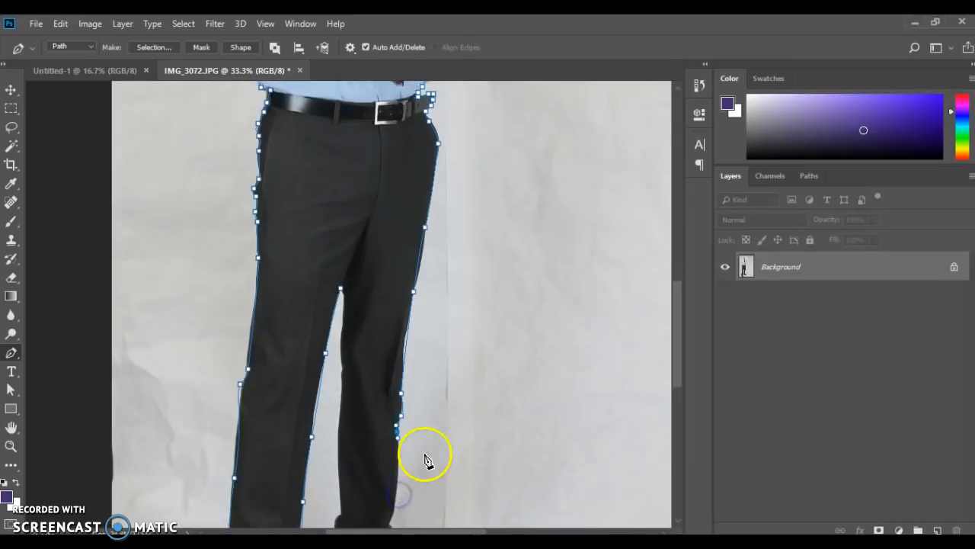
- Trace the path around the second shoe and up the inner trouser leg, closing it at the crotch
drag(396, 446, 410, 471)
scroll(473, 480, down, 3)
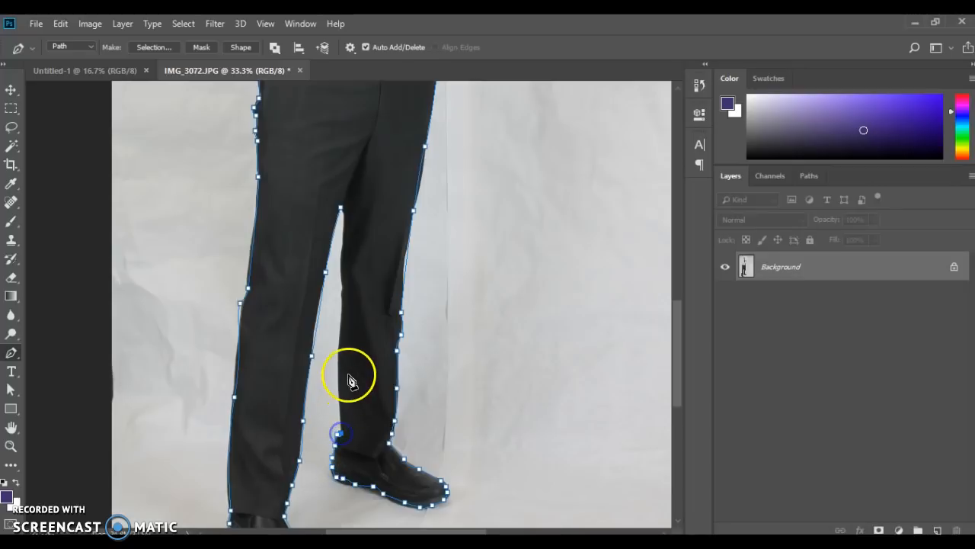
click(346, 327)
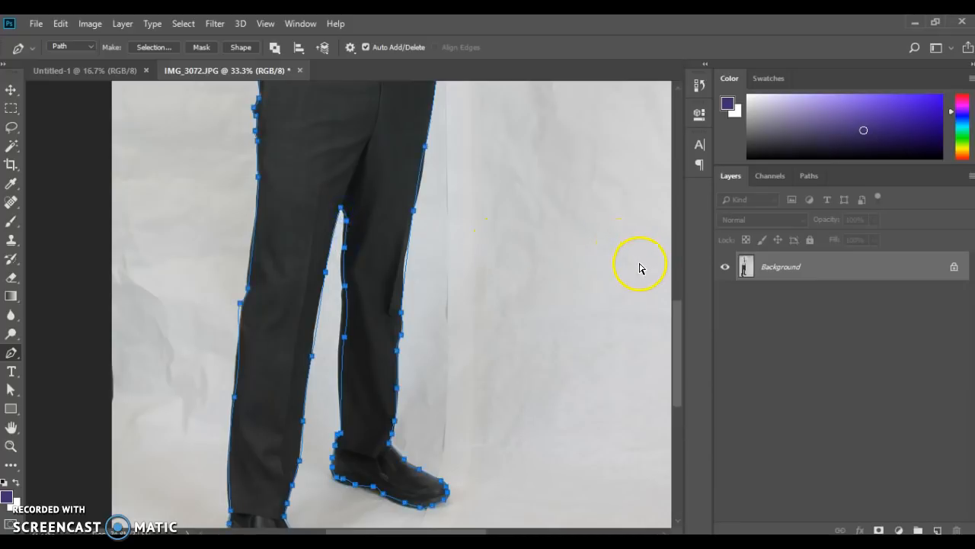
- Fit the whole photo in view and turn the closed path around the man into a selection
key(ctrl+0)
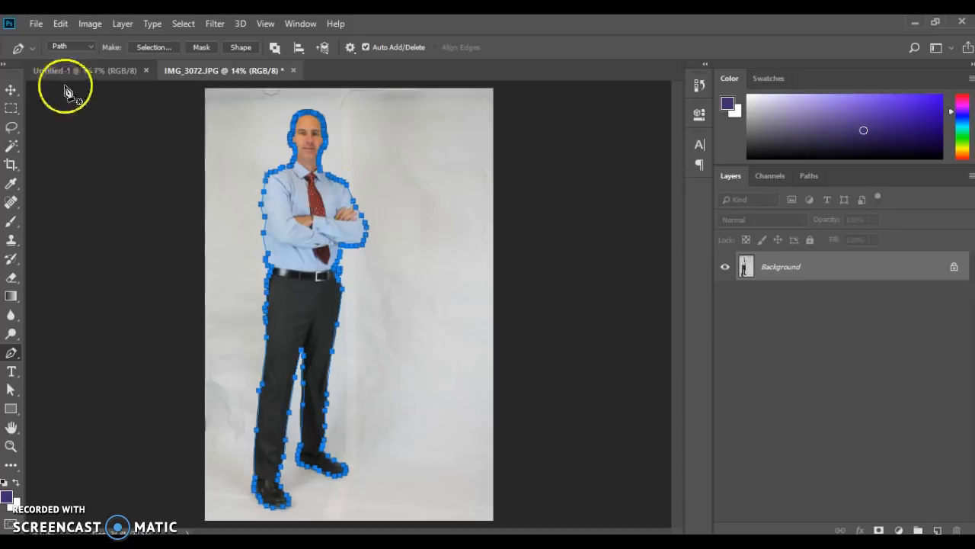
click(11, 90)
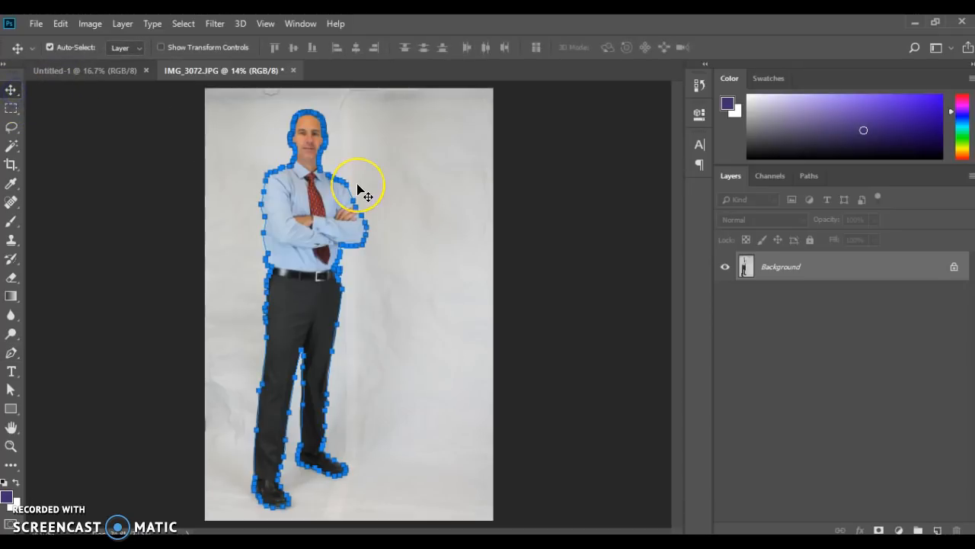
click(358, 190)
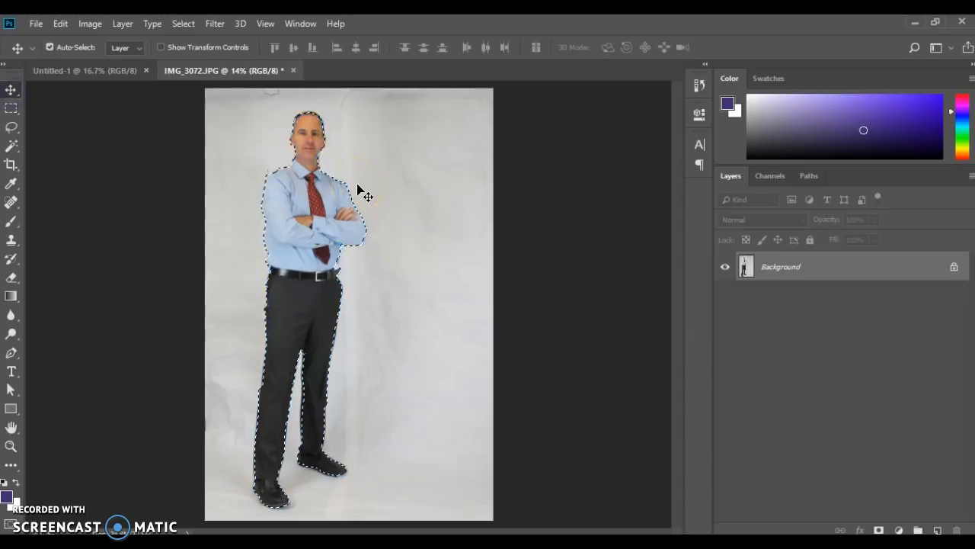
- Contract the selection around the man by 2 pixels
click(182, 24)
mouse_move(191, 228)
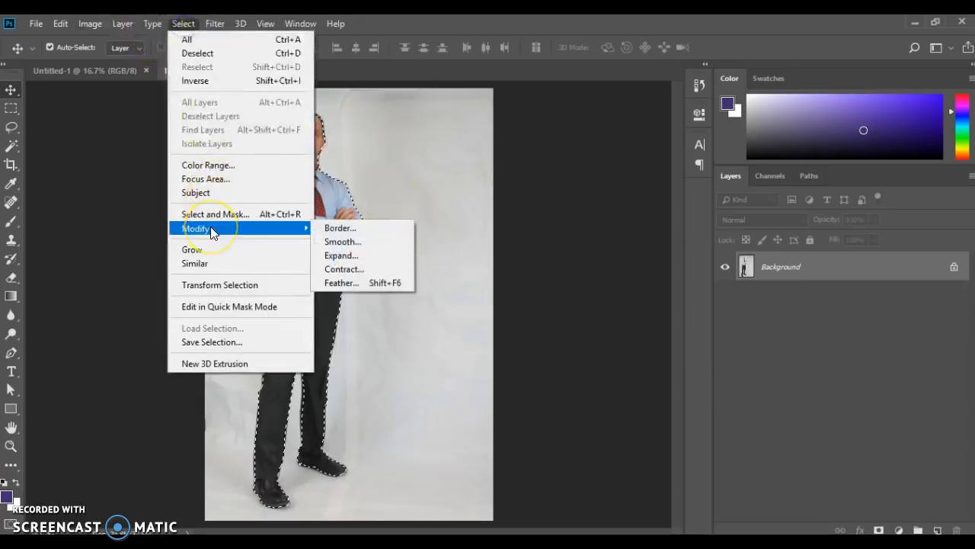
click(384, 274)
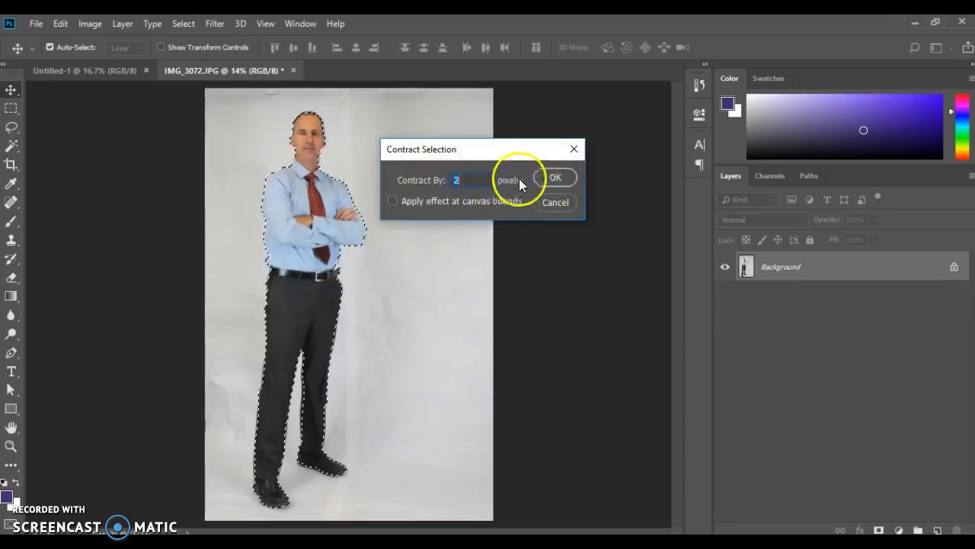
click(554, 177)
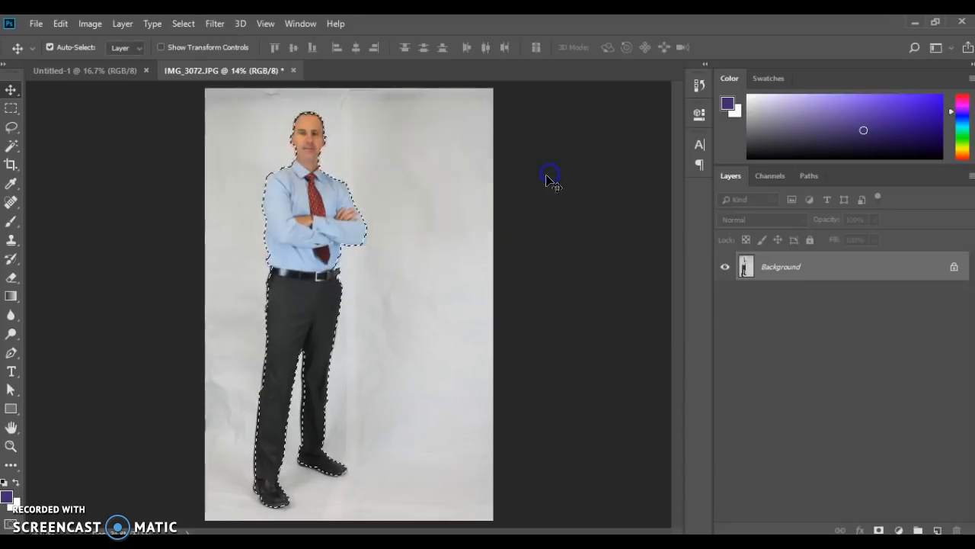
- Feather the selection's edge with a radius of 1 pixel
click(174, 24)
mouse_move(240, 230)
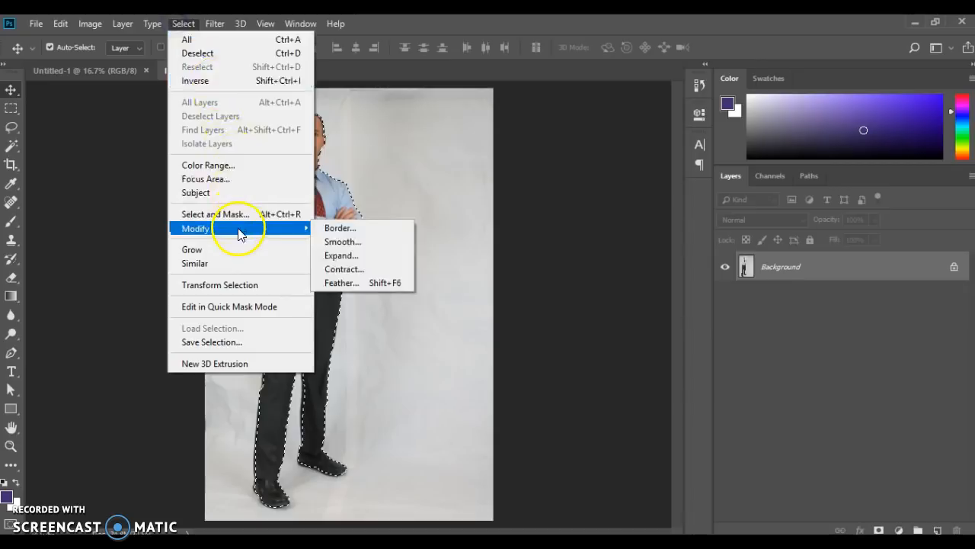
click(358, 285)
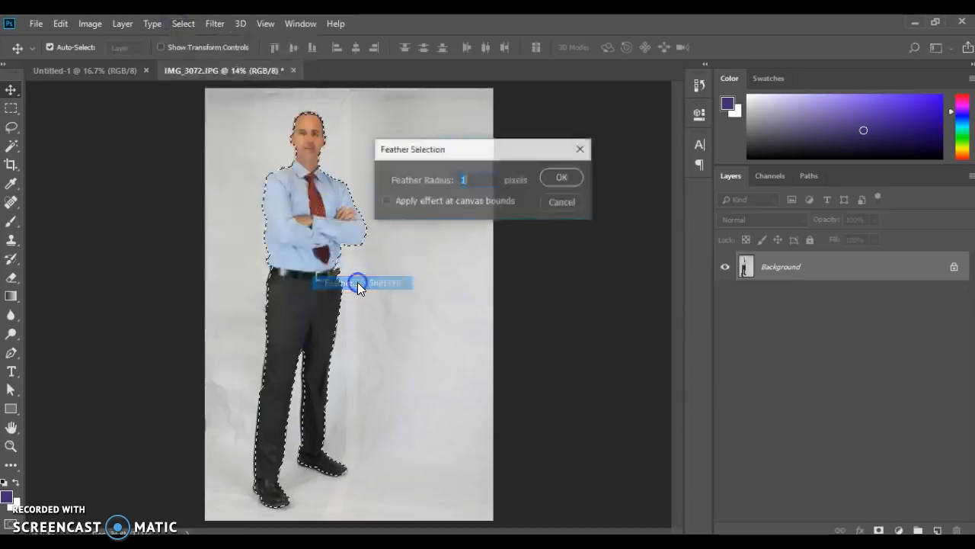
click(560, 180)
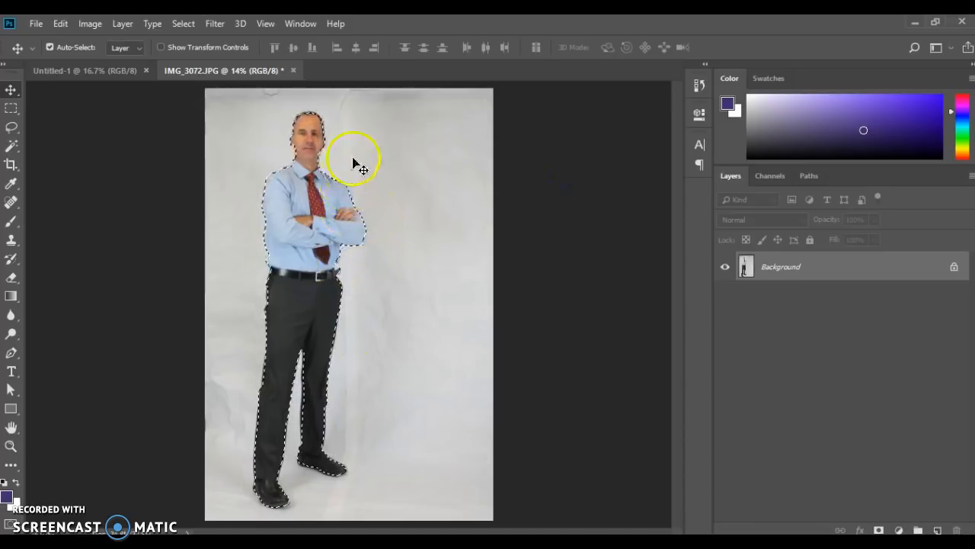
- Copy the selected man and paste him into the blank Untitled-1 document
key(ctrl+c)
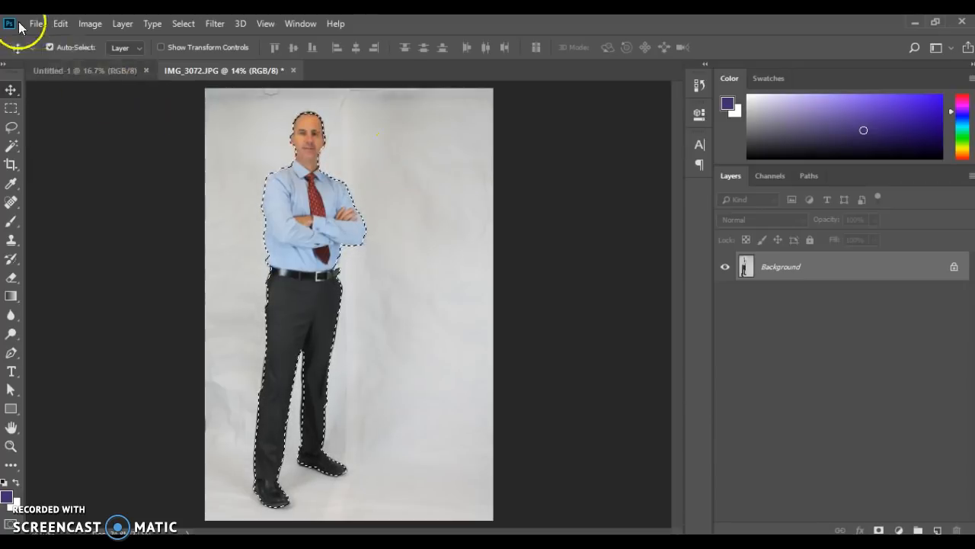
click(60, 24)
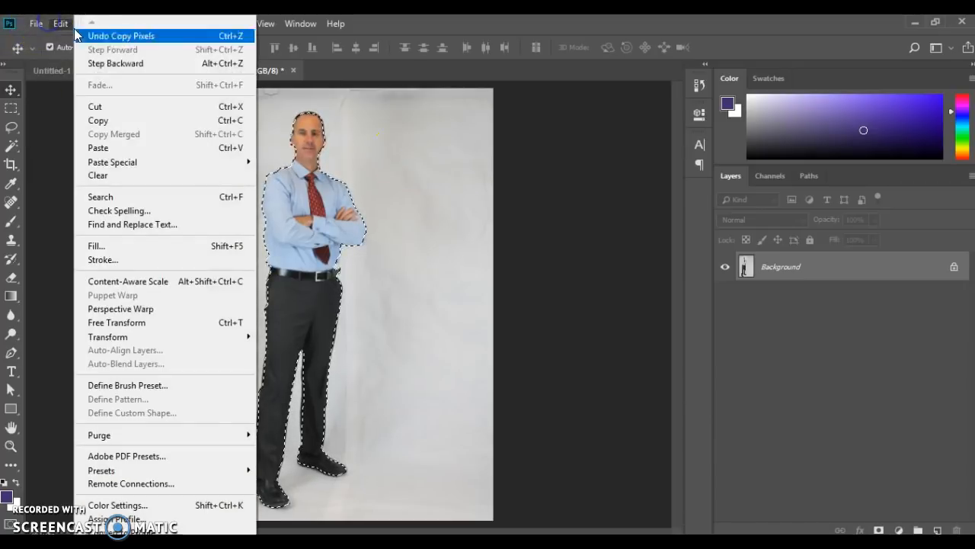
click(114, 121)
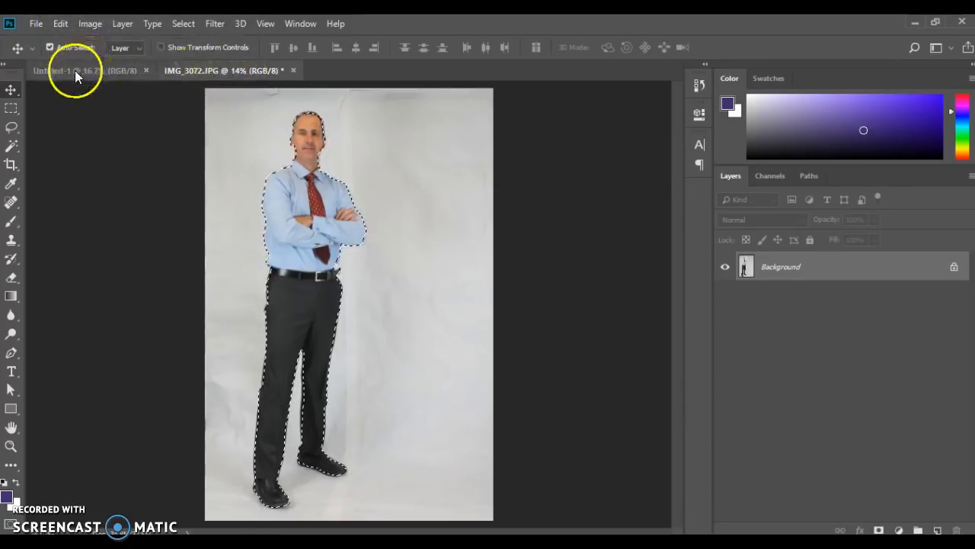
click(75, 70)
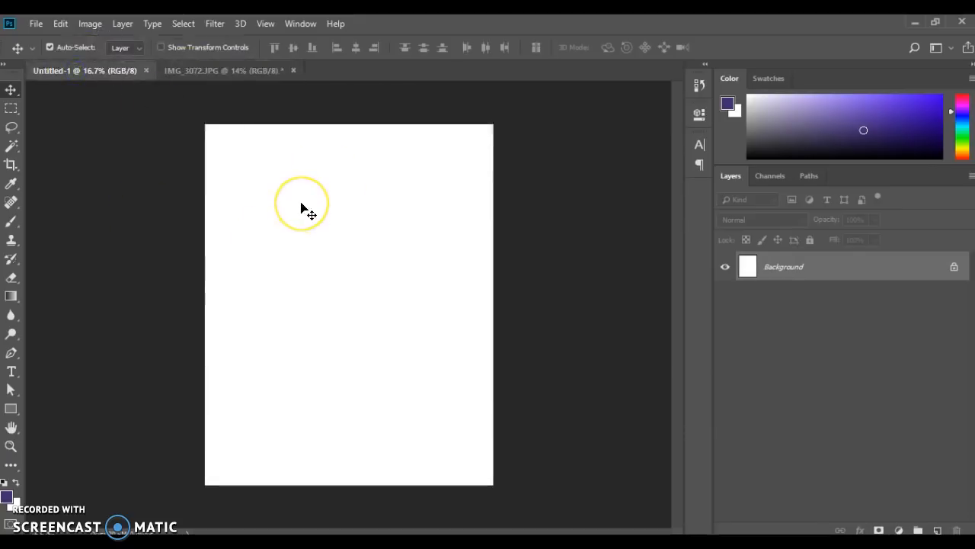
drag(301, 208, 301, 208)
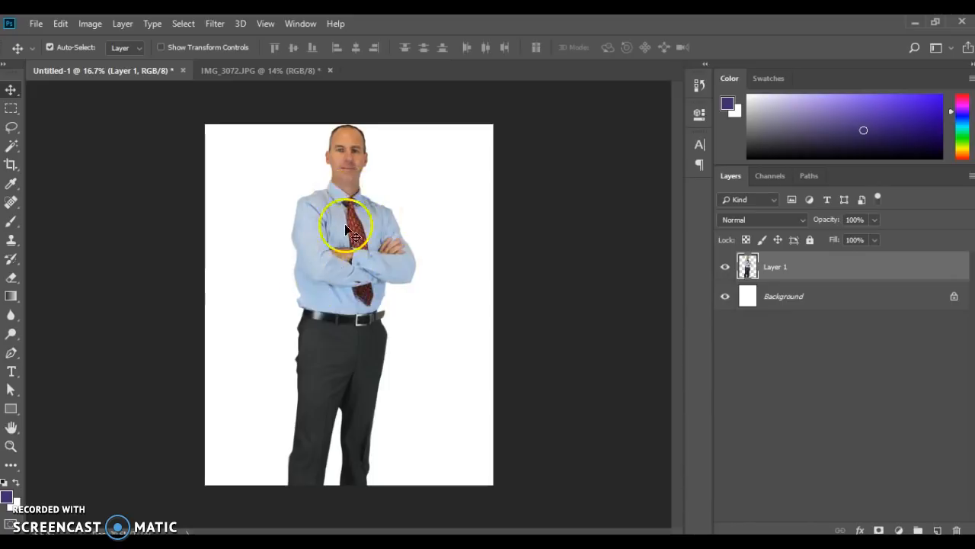
- Scale the pasted man proportionally to about 69% with Free Transform and place him full-length in the left half of the page
key(ctrl)
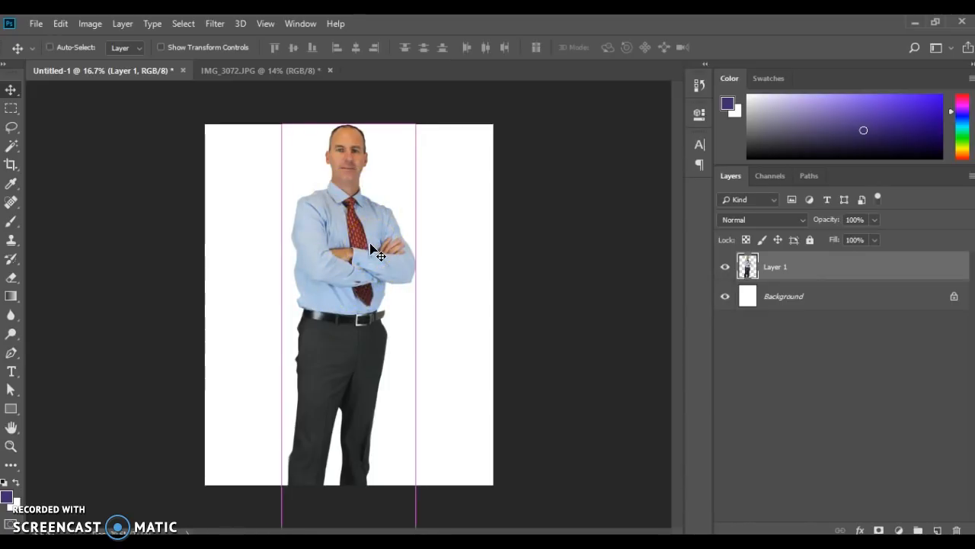
key(ctrl+t)
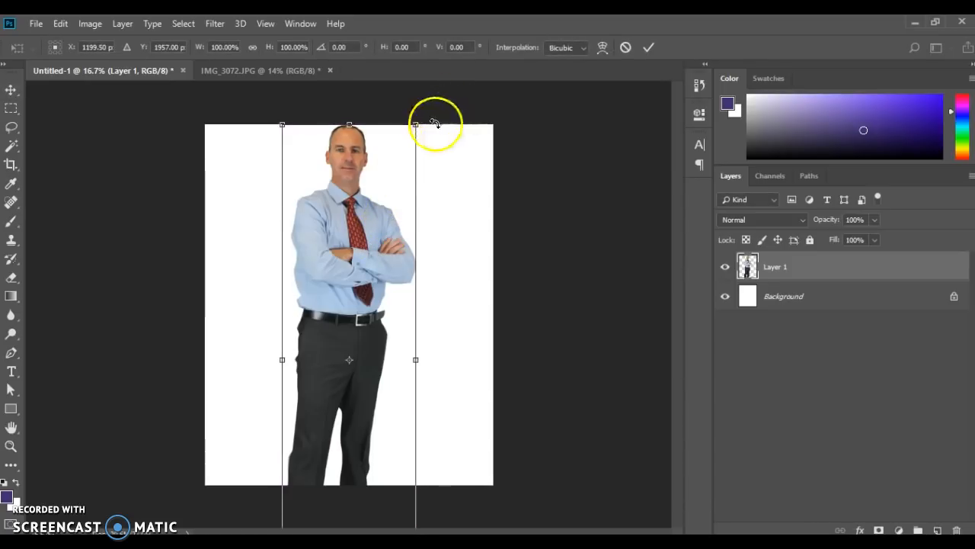
drag(415, 126, 358, 216)
drag(355, 298, 345, 212)
click(273, 138)
drag(273, 138, 283, 181)
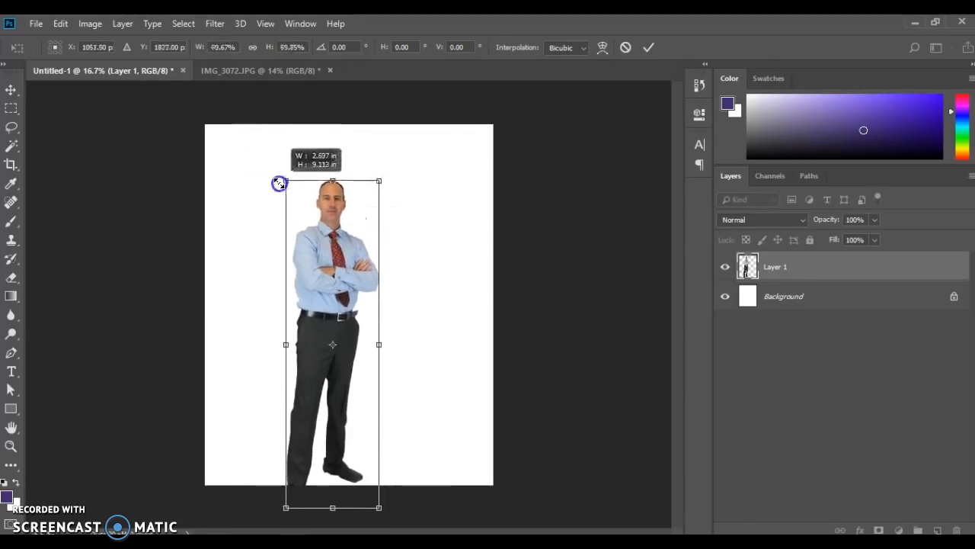
drag(335, 281, 308, 248)
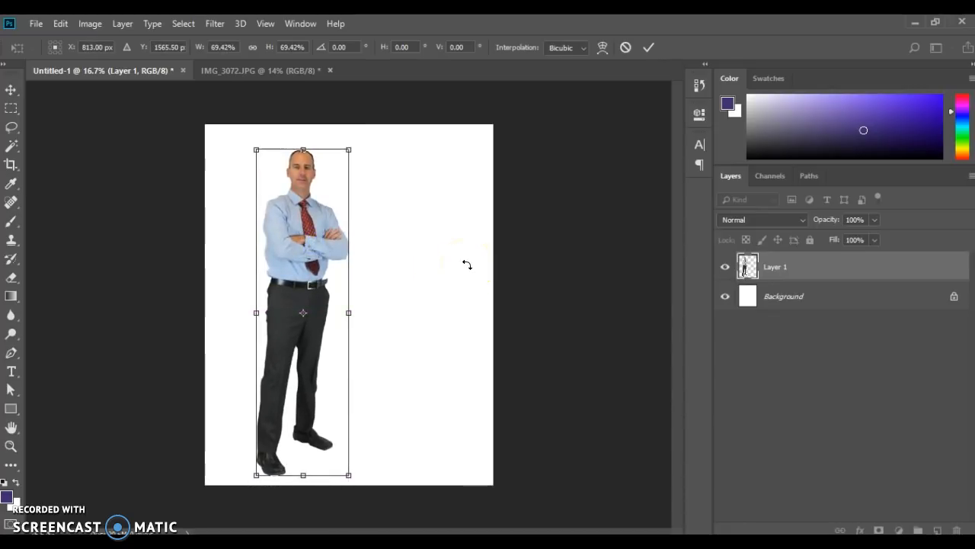
key(Return)
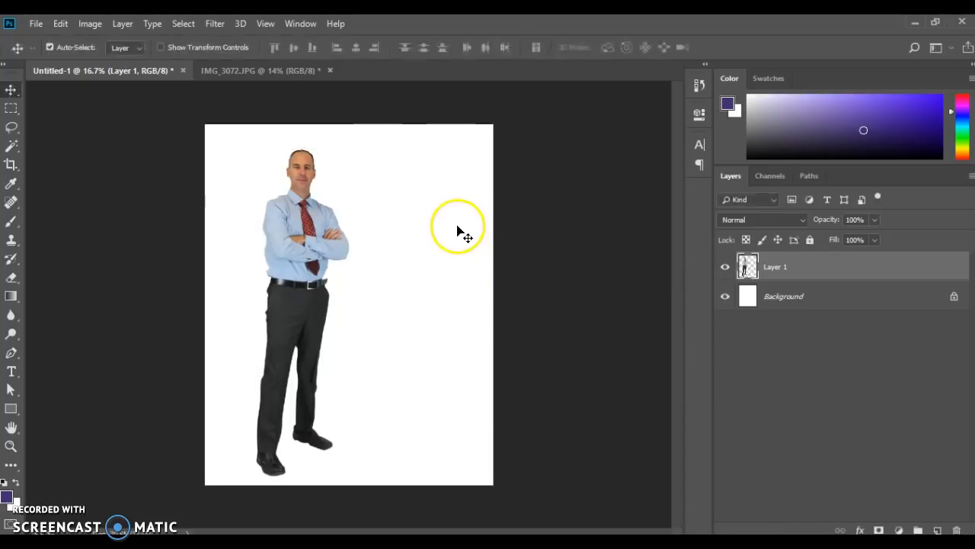
- Start placing an embedded file and browse to the Computer Apps folder in Documents on the H: drive
click(36, 24)
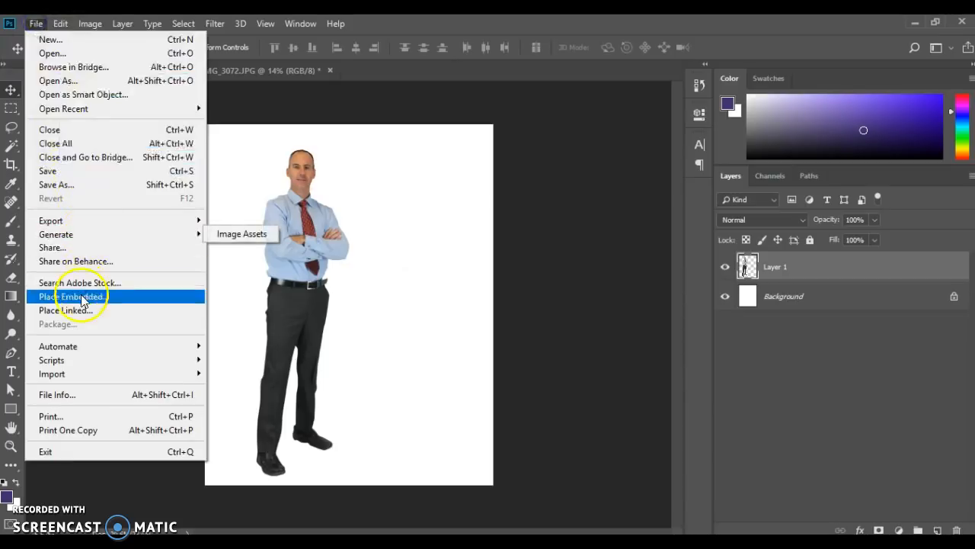
click(129, 297)
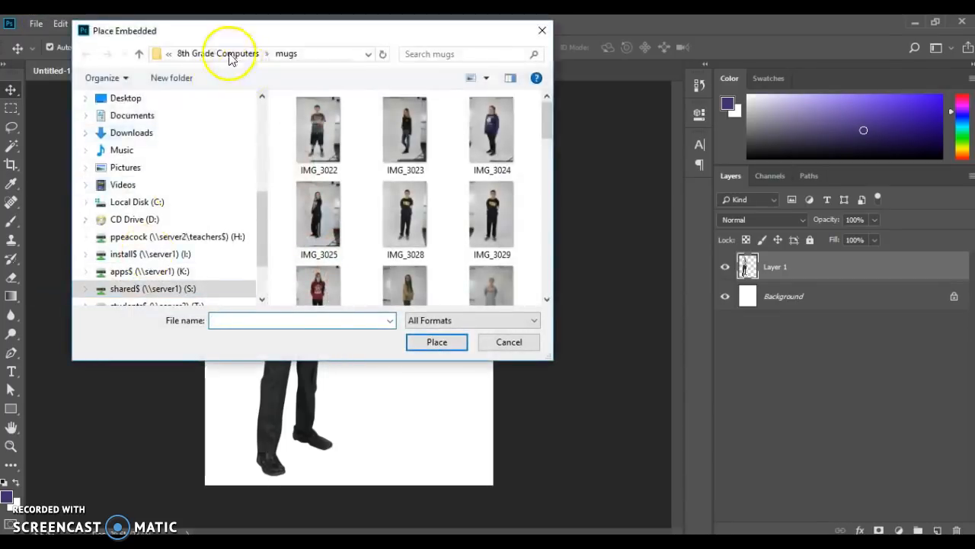
click(170, 238)
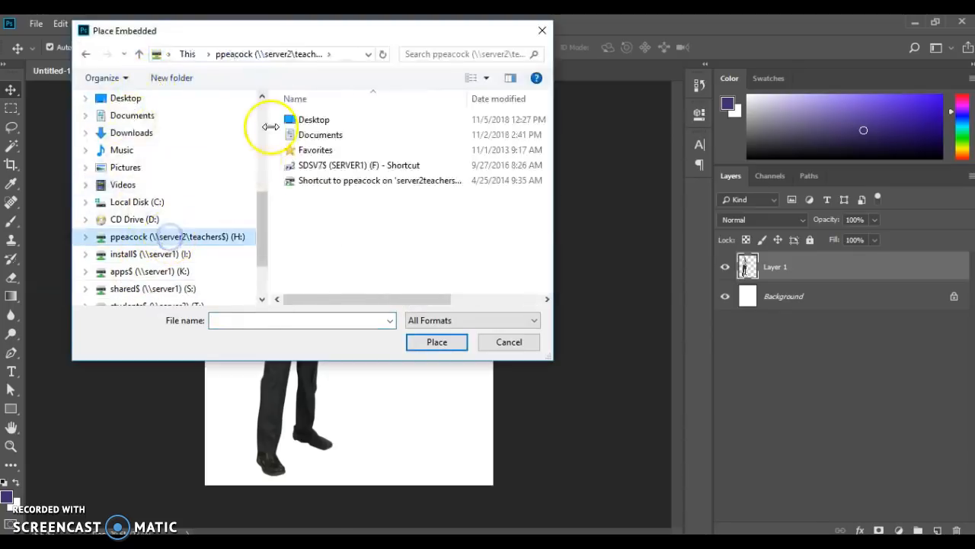
click(316, 137)
click(316, 139)
scroll(350, 191, down, 5)
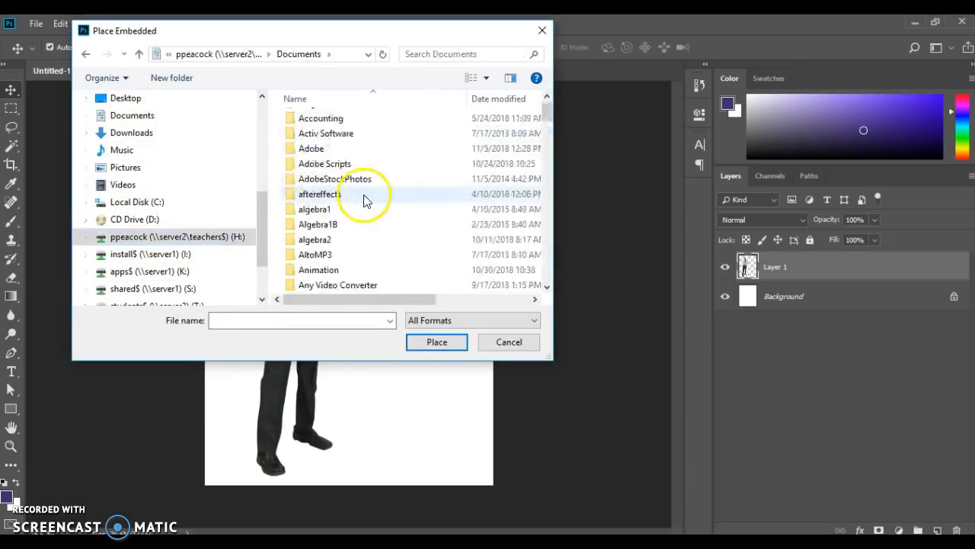
double_click(324, 223)
- Place the proud peacock logo file from the Computer Apps folder as an embedded smart object, cropped to its Bounding Box
scroll(451, 165, down, 4)
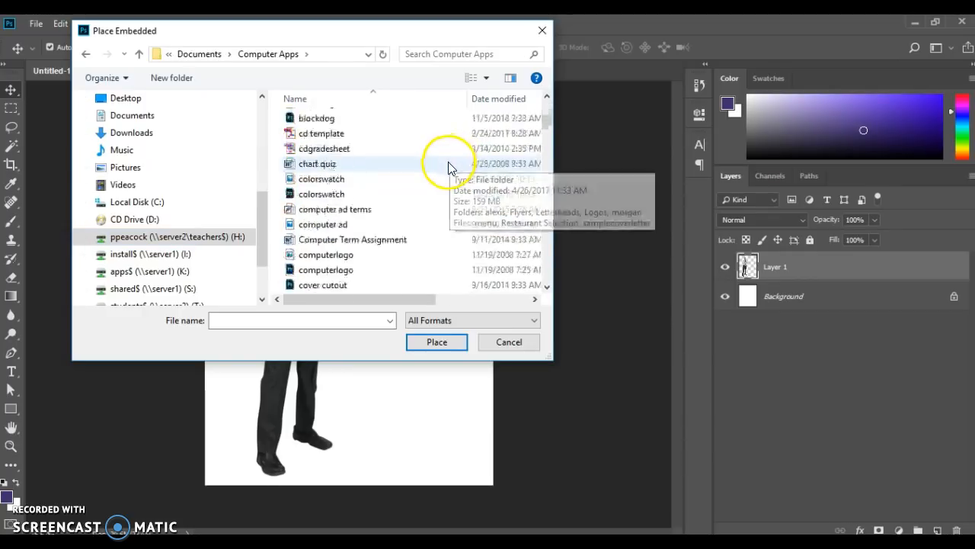
scroll(478, 192, down, 6)
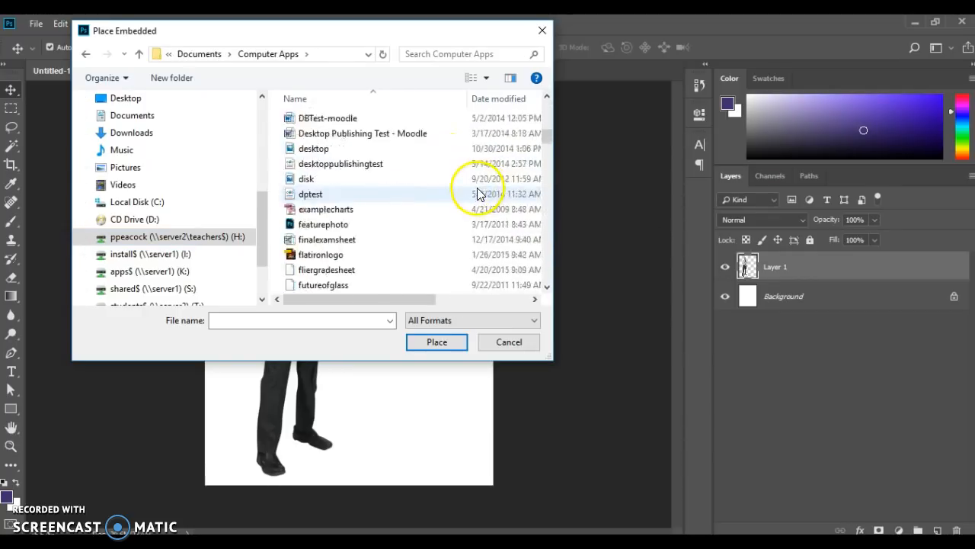
scroll(473, 194, down, 13)
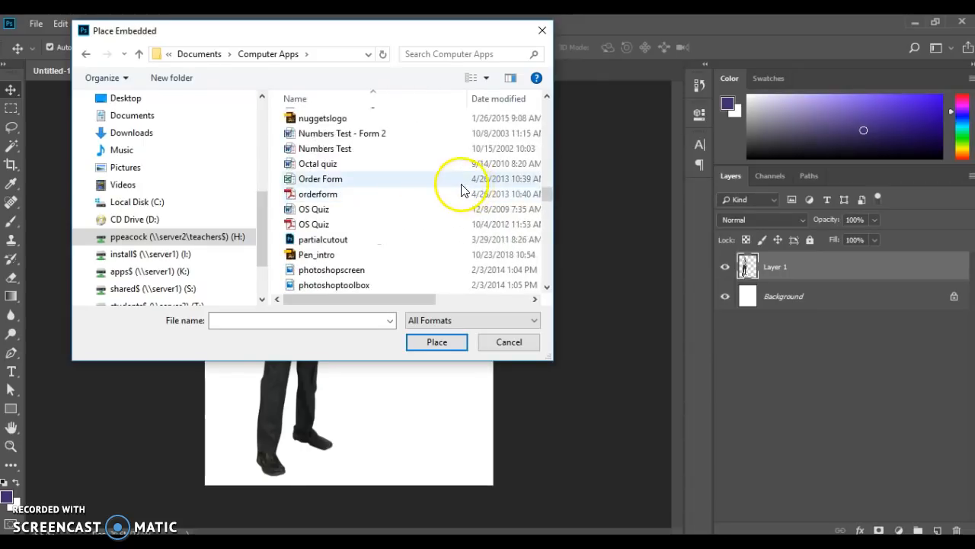
scroll(461, 186, down, 3)
key(s)
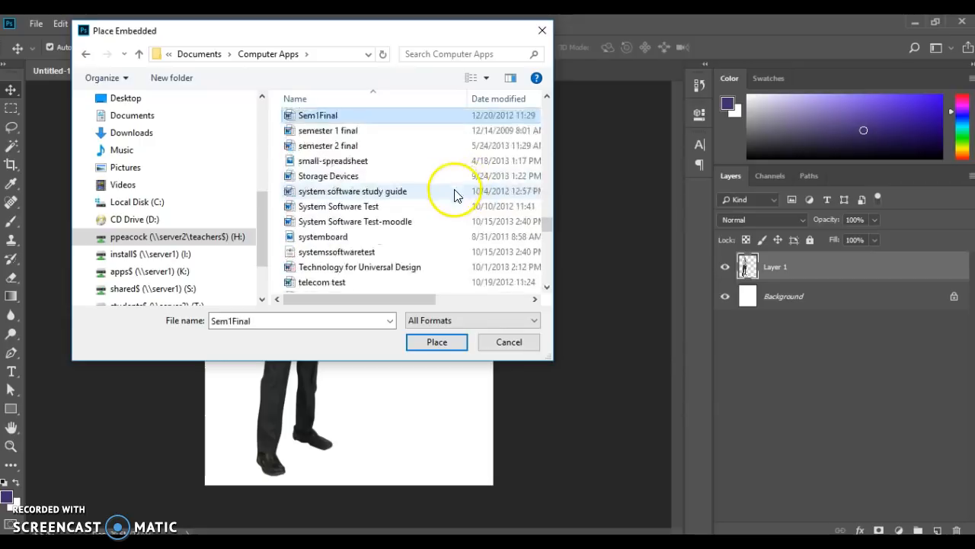
scroll(389, 168, down, 2)
scroll(402, 193, down, 2)
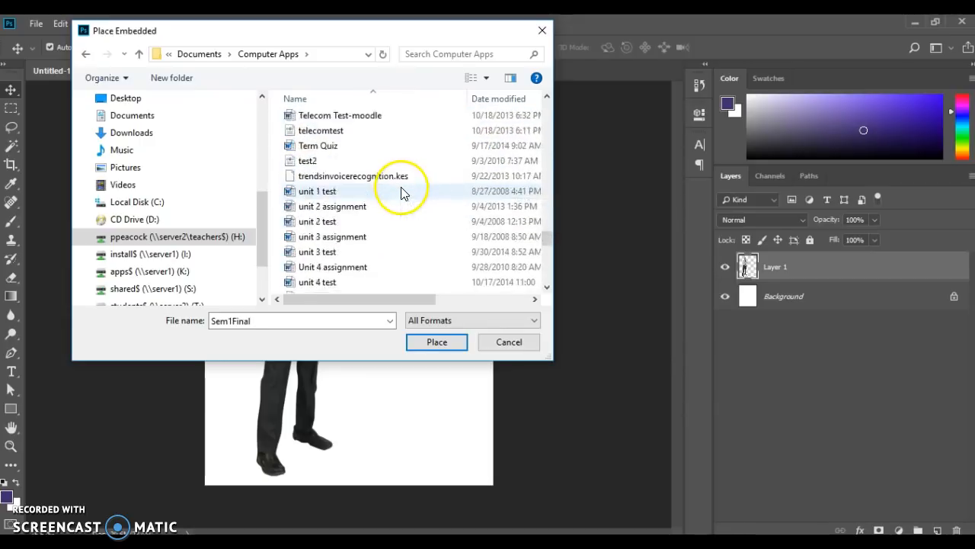
scroll(402, 193, up, 4)
scroll(402, 193, up, 2)
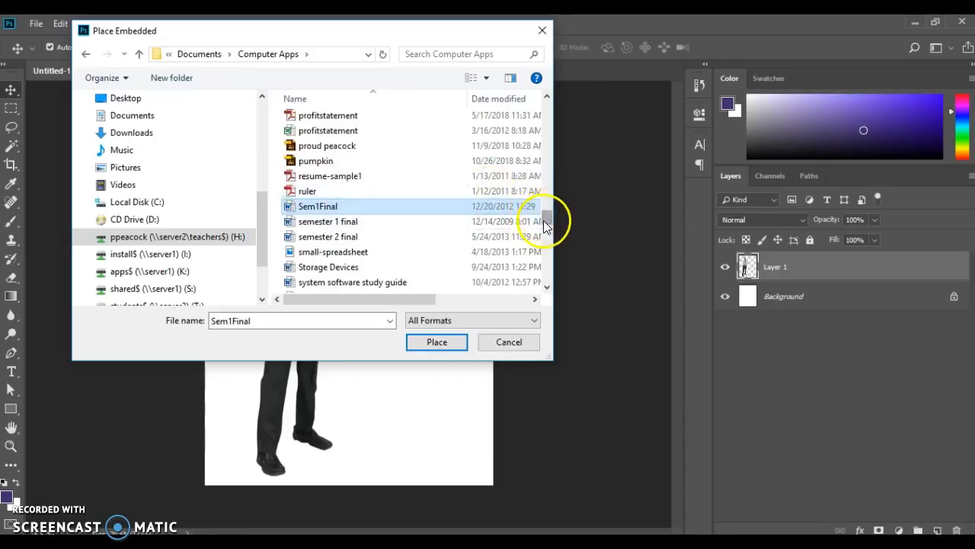
click(336, 147)
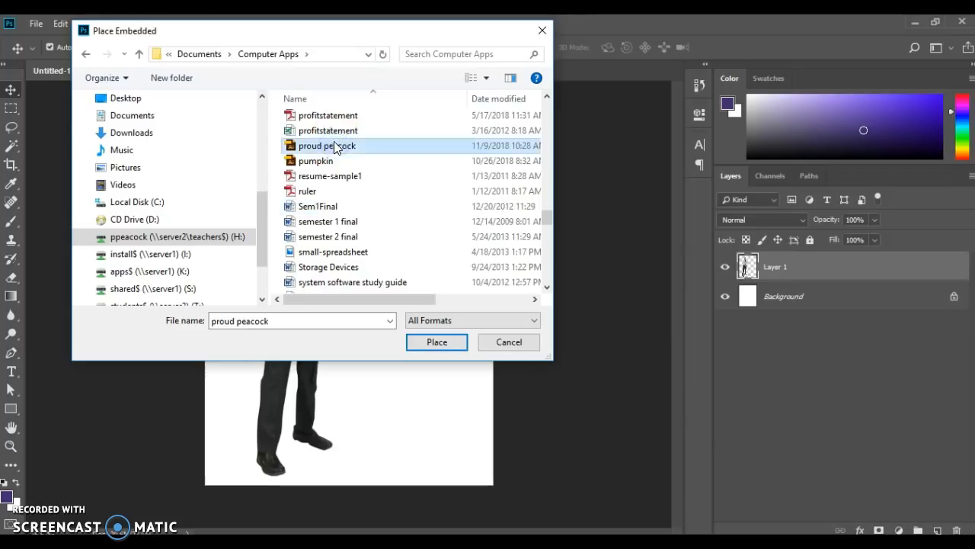
click(432, 343)
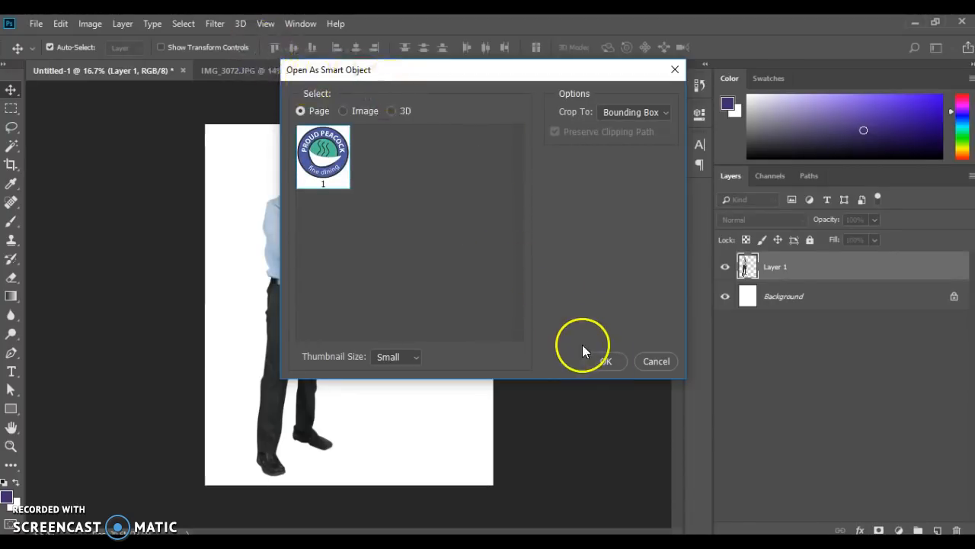
click(601, 360)
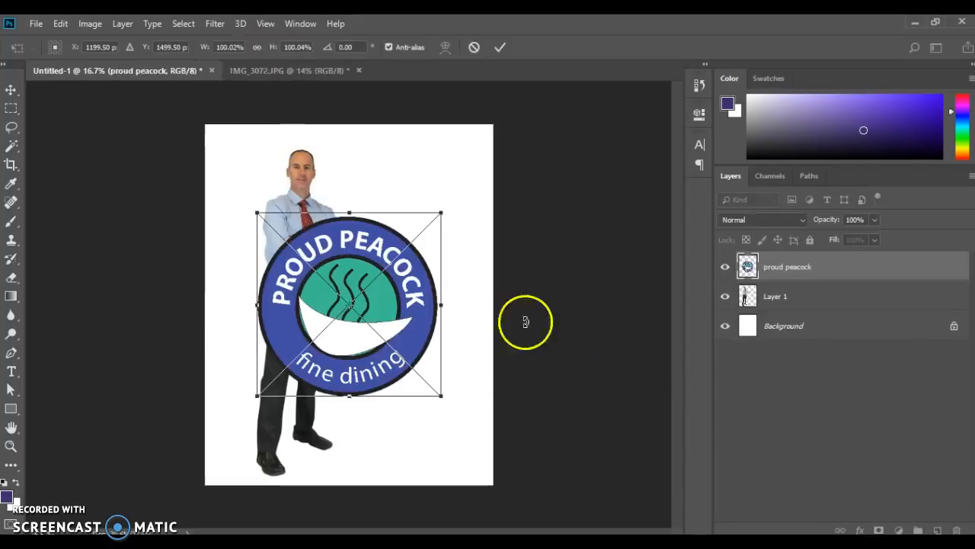
- Scale the logo down beside the man's head and shoulders and move its layer beneath Layer 1, behind him
drag(355, 341, 396, 254)
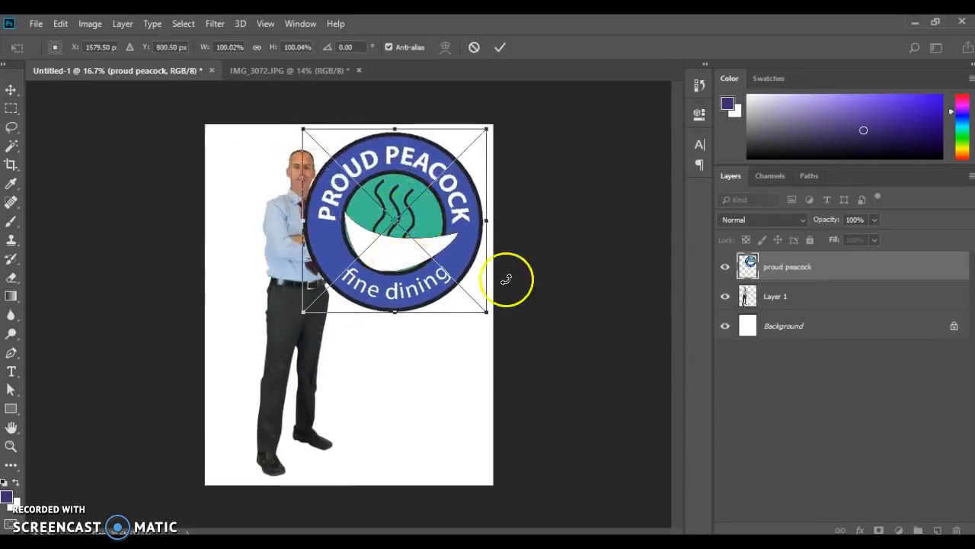
drag(495, 318, 448, 257)
drag(394, 223, 407, 229)
key(Return)
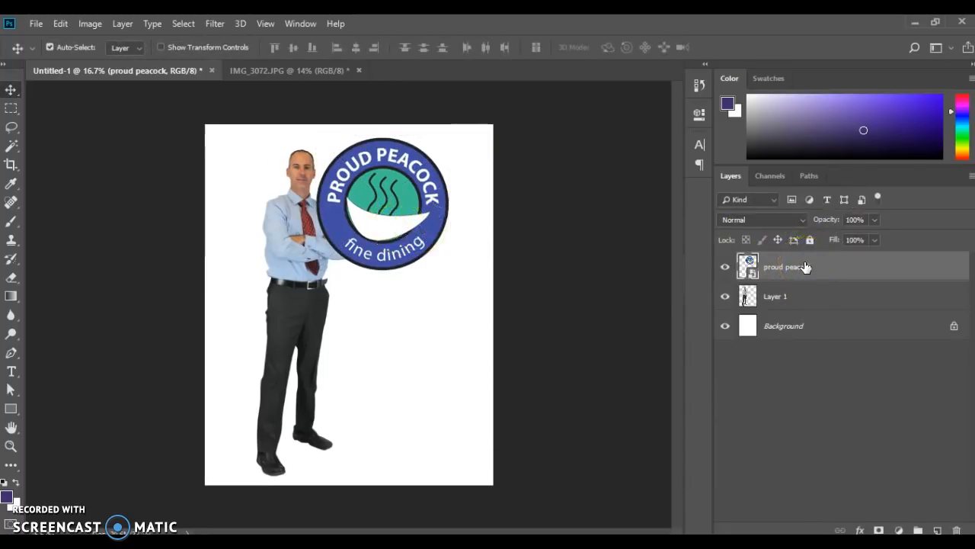
drag(805, 267, 808, 312)
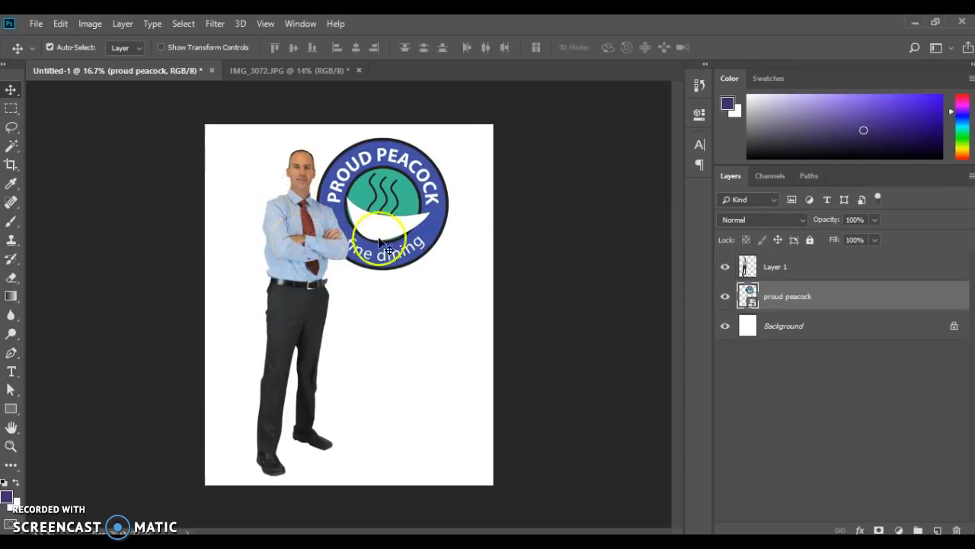
- Load the outline of the man on Layer 1 as a selection and add a new empty layer above it
click(797, 265)
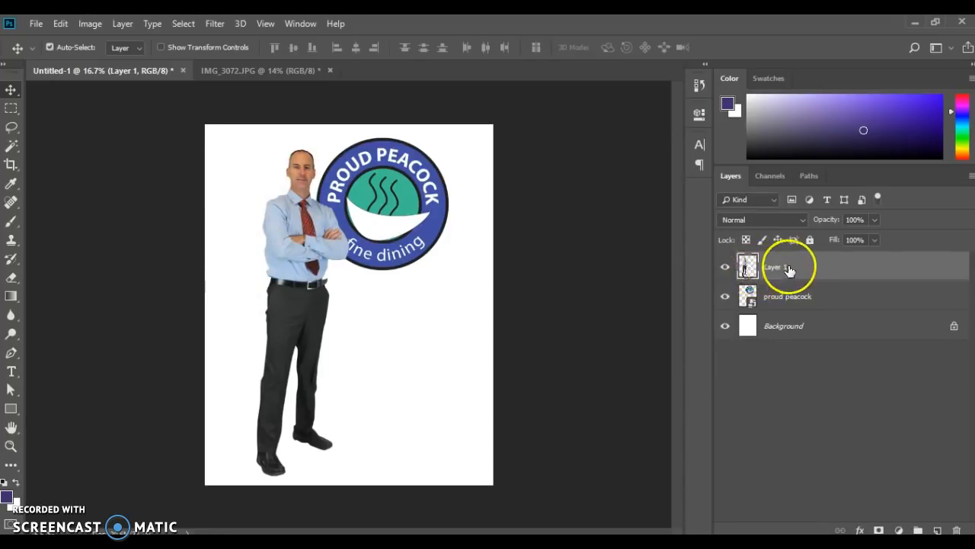
ctrl+click(748, 267)
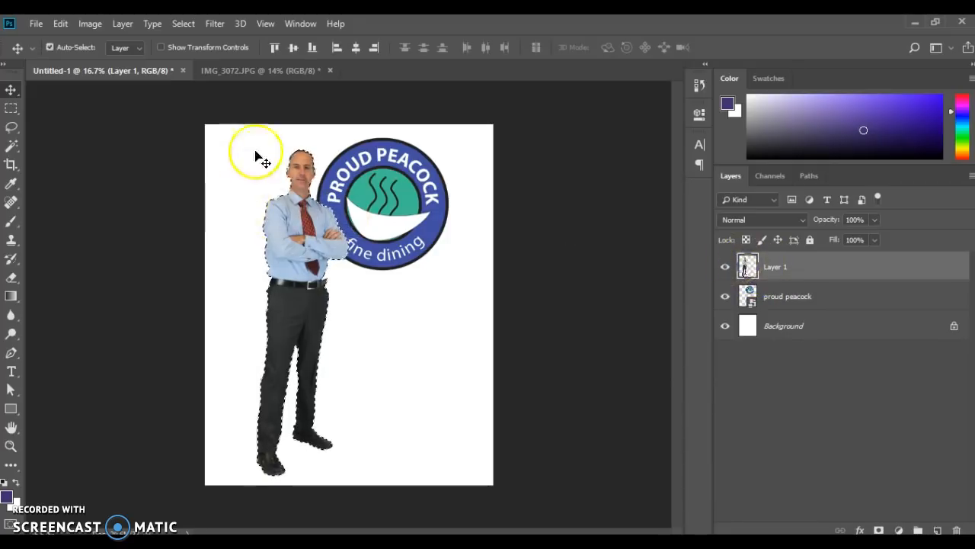
click(937, 529)
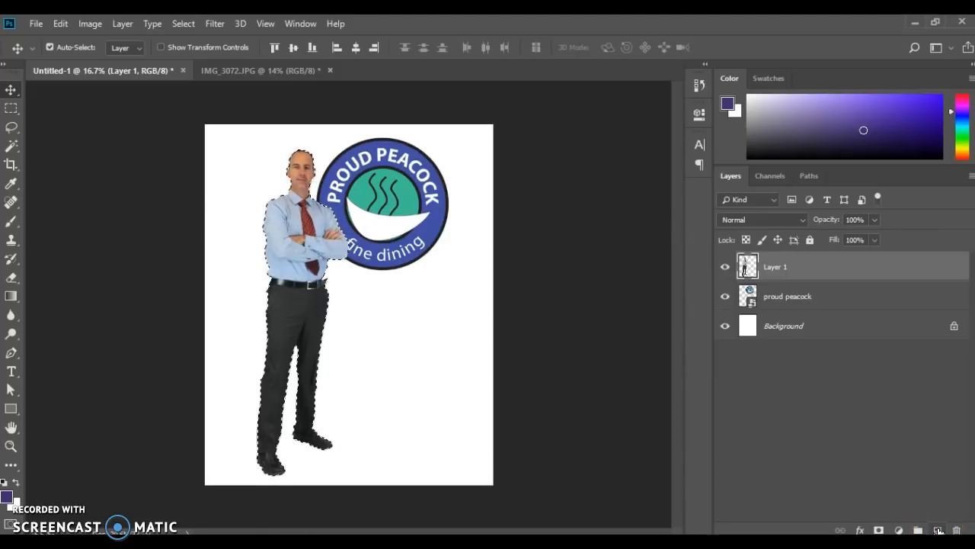
click(938, 530)
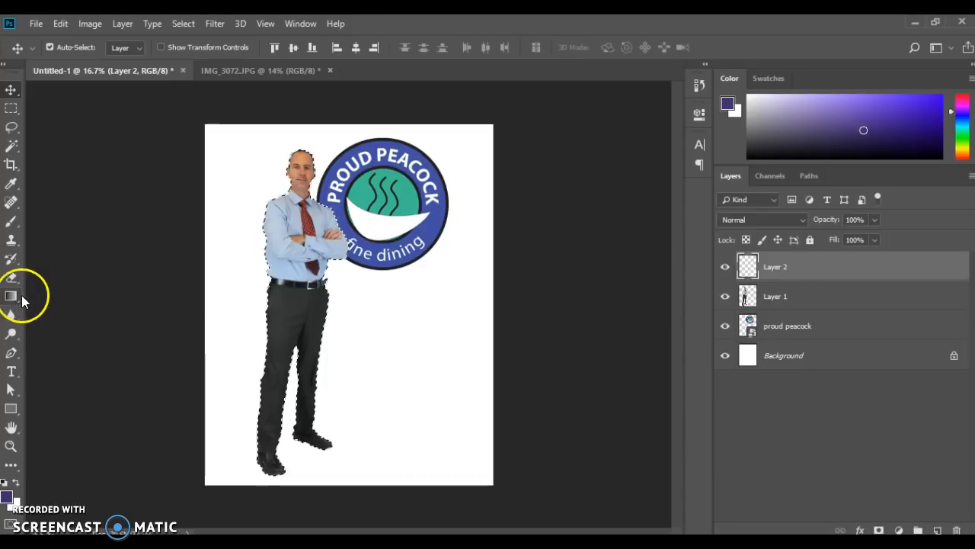
- Set the foreground colour to black (000000) and fill the man-shaped selection on Layer 2 with the Paint Bucket, then deselect
drag(12, 298, 49, 314)
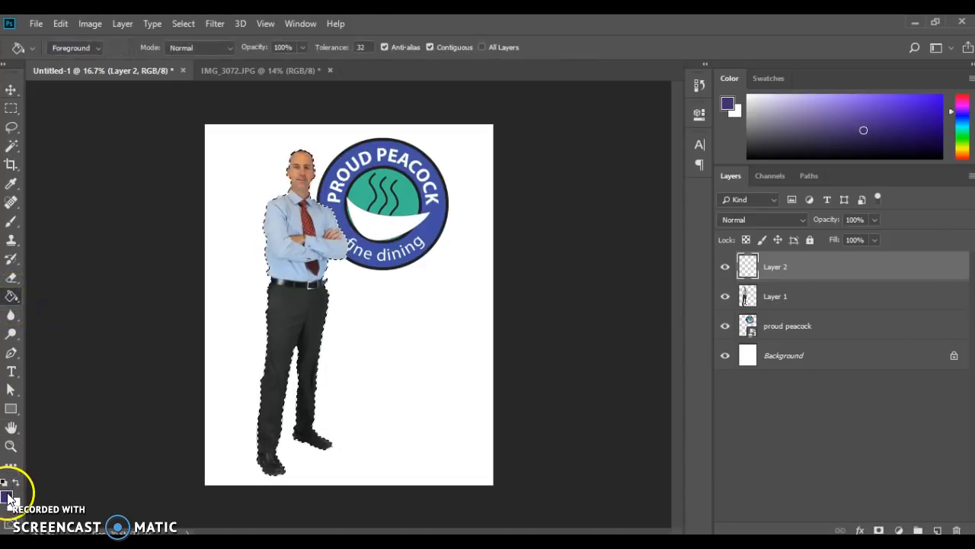
click(6, 493)
drag(564, 419, 538, 454)
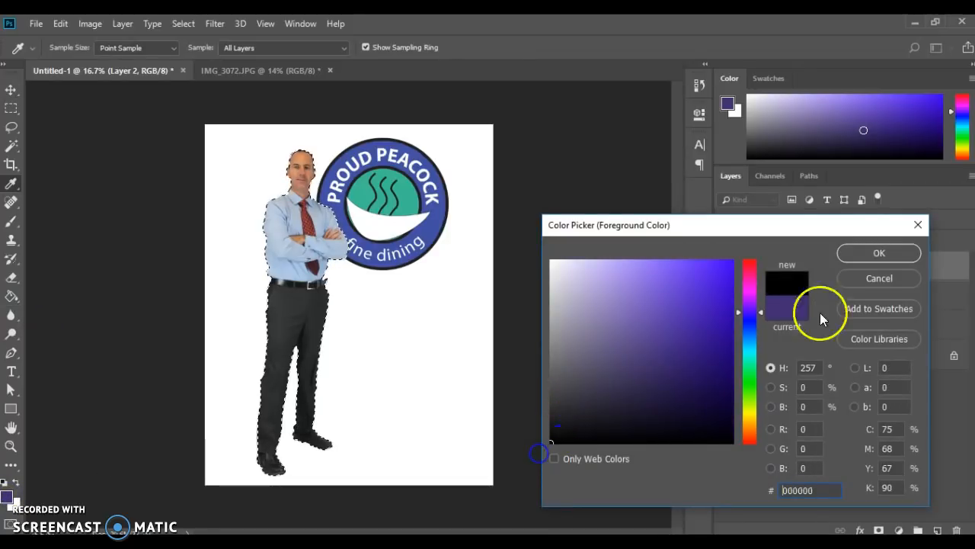
click(871, 257)
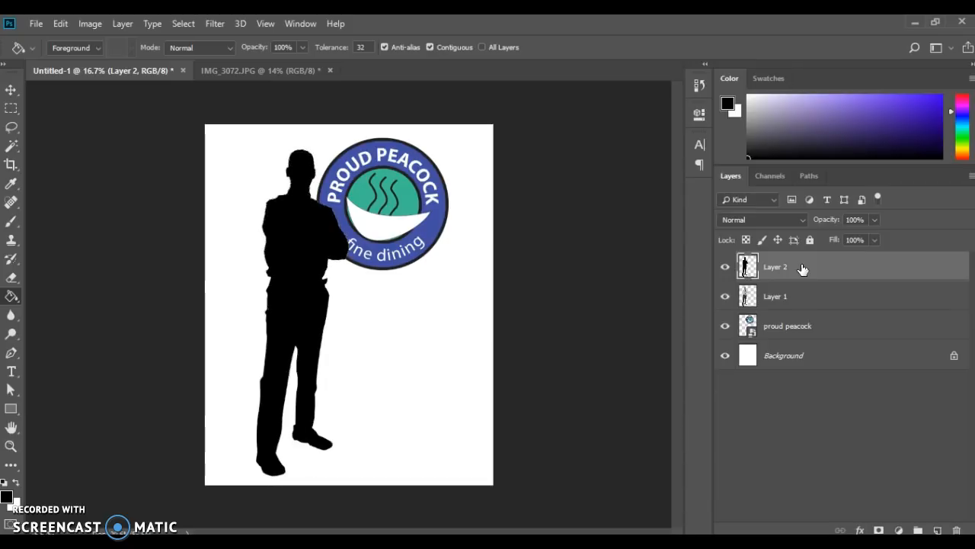
- Distort the black silhouette to about 33% height and slant it up to the right from the man's feet as a cast shadow
click(58, 25)
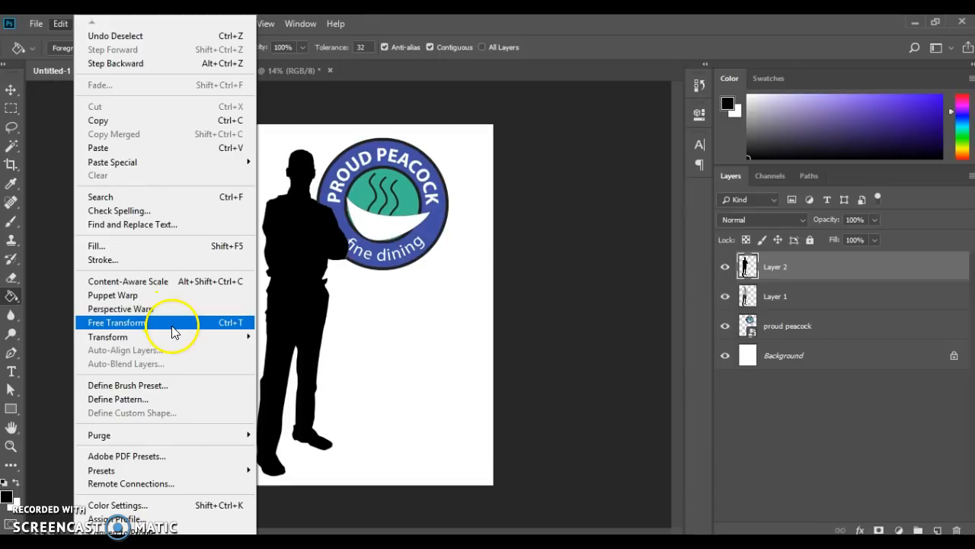
mouse_move(177, 336)
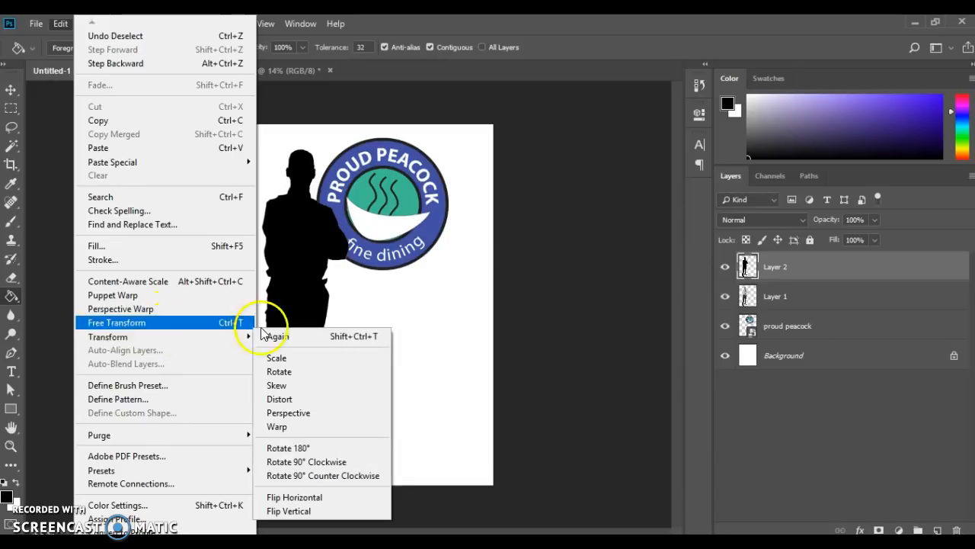
click(333, 399)
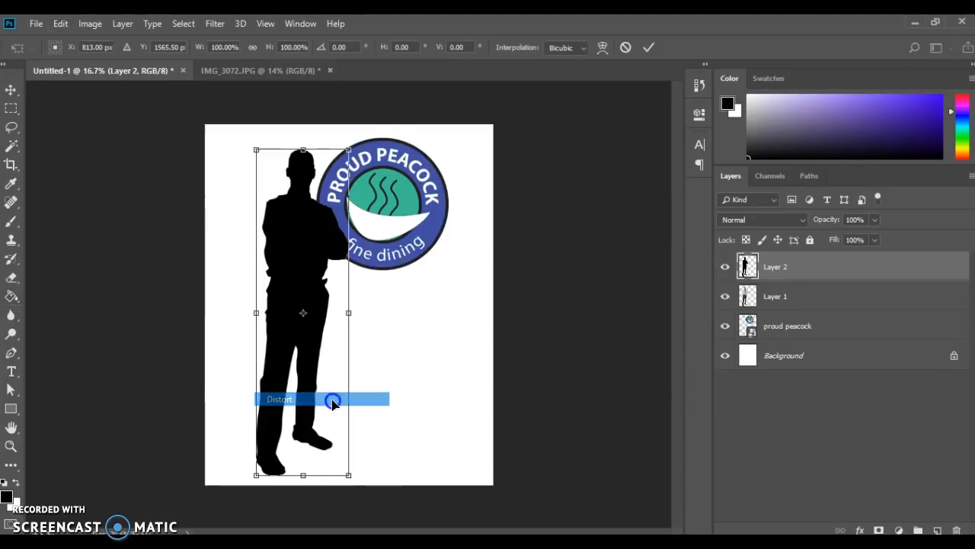
drag(303, 150, 373, 369)
drag(340, 403, 332, 384)
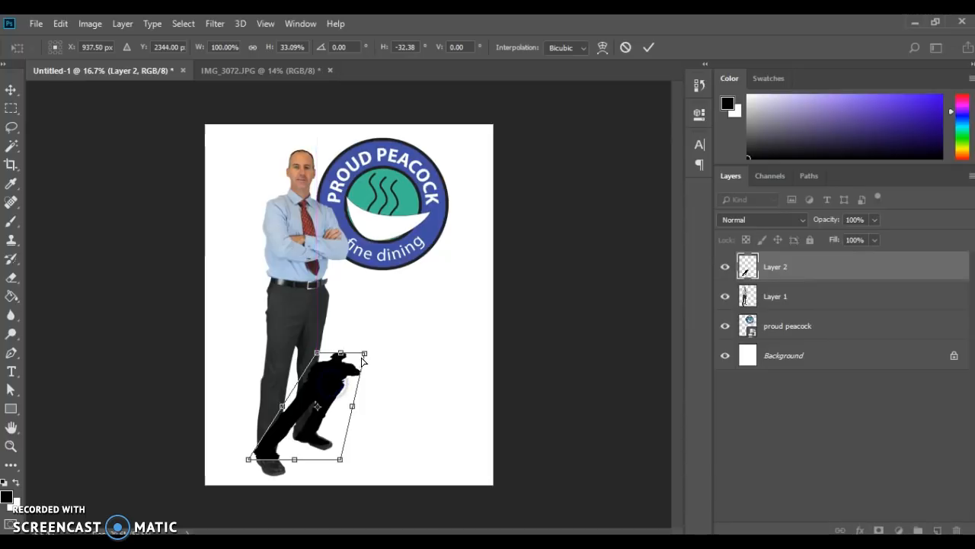
key(Return)
- Add a layer mask to Layer 2 and fade the shadow toward its head with a white-to-black linear gradient
key(g)
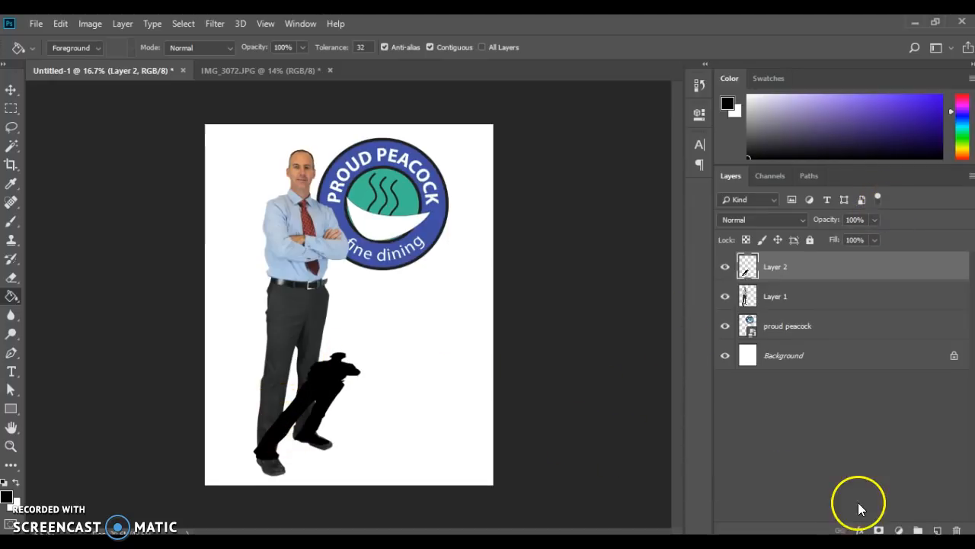
click(880, 530)
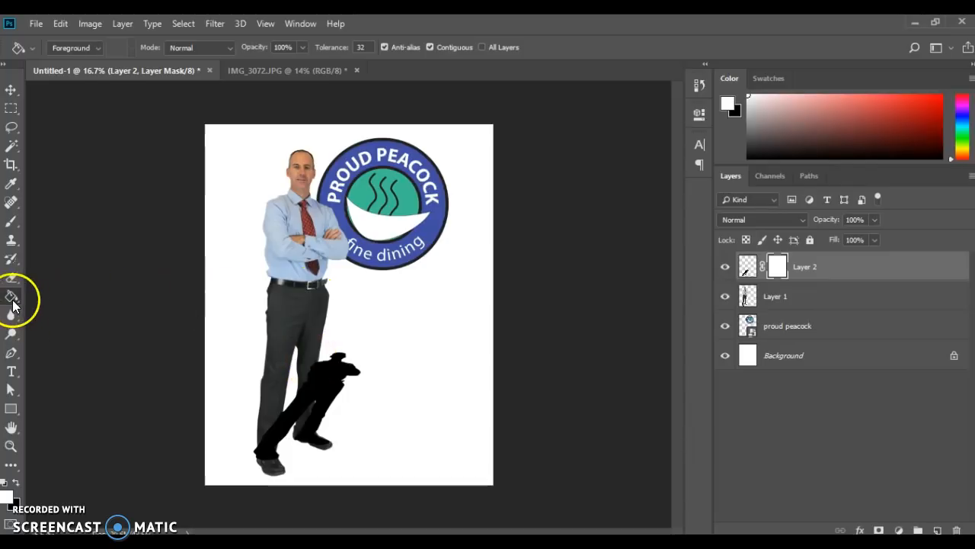
right_click(10, 298)
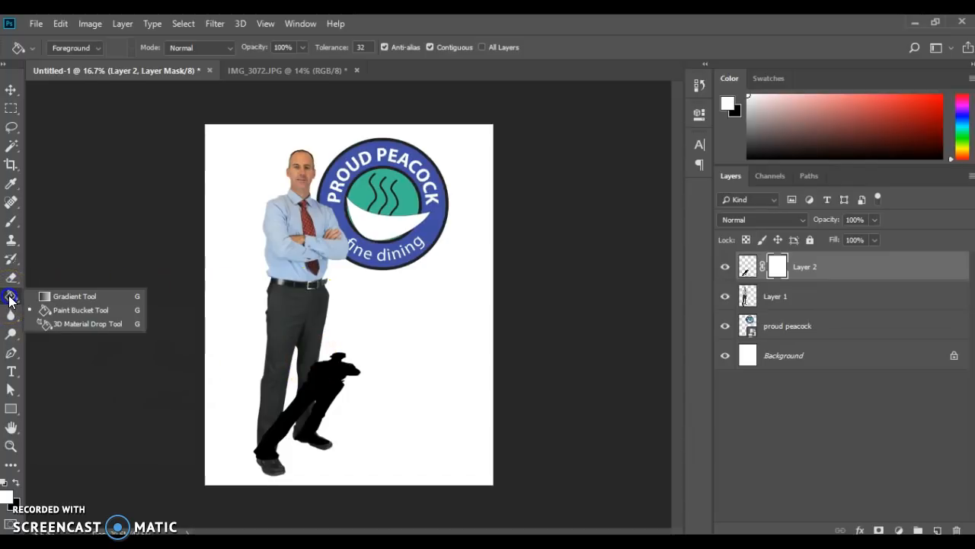
click(76, 298)
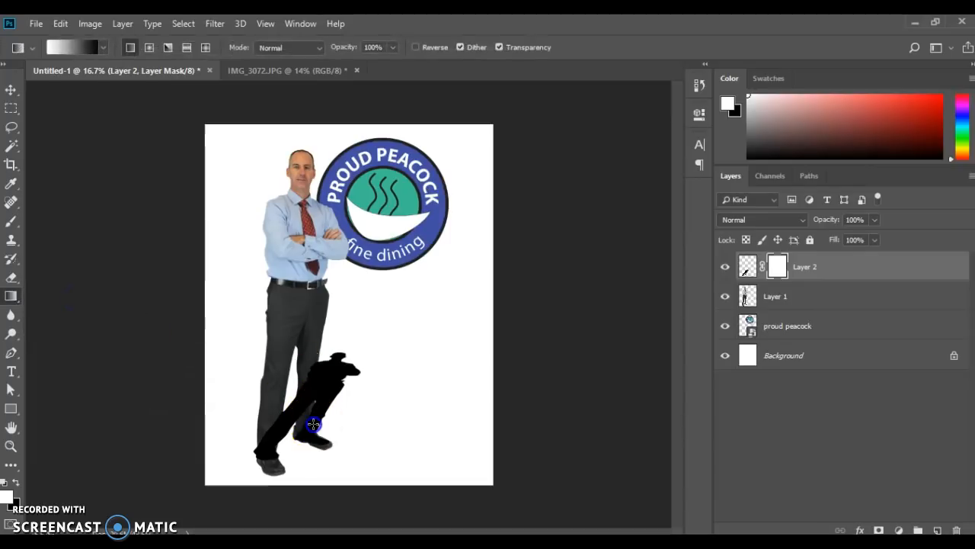
drag(339, 351, 340, 351)
drag(289, 416, 357, 331)
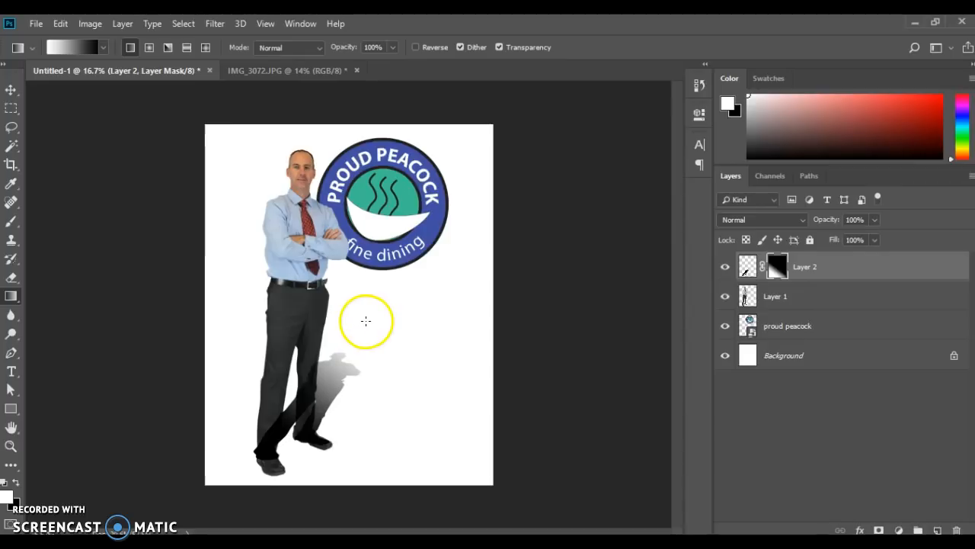
- Lower the shadow layer's opacity to 61% and move Layer 1 above it so the shadow falls behind the man
click(874, 222)
drag(873, 235, 851, 243)
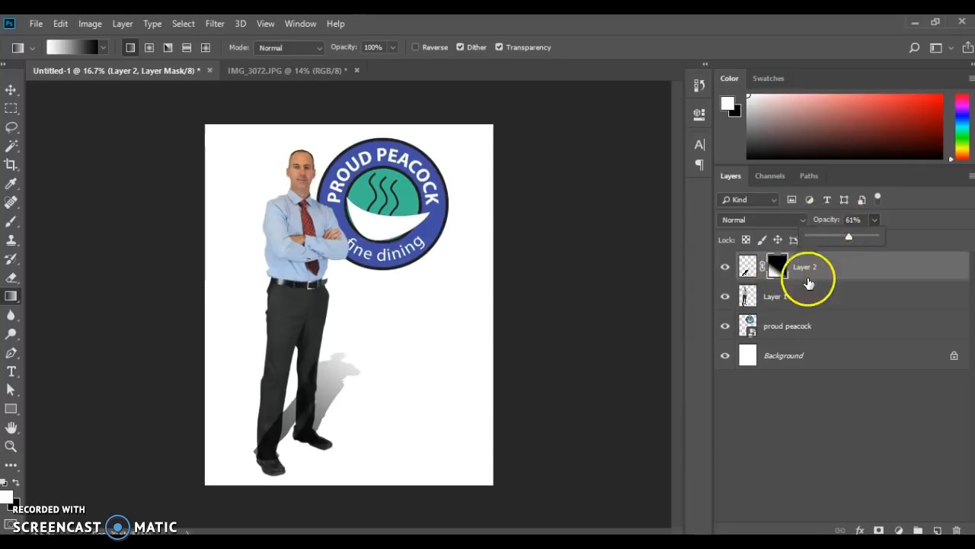
drag(804, 296, 804, 259)
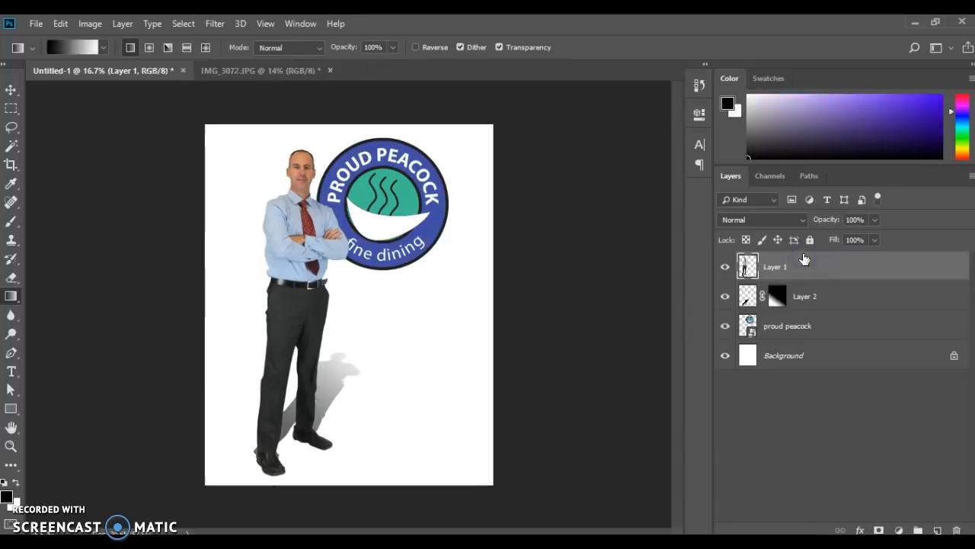